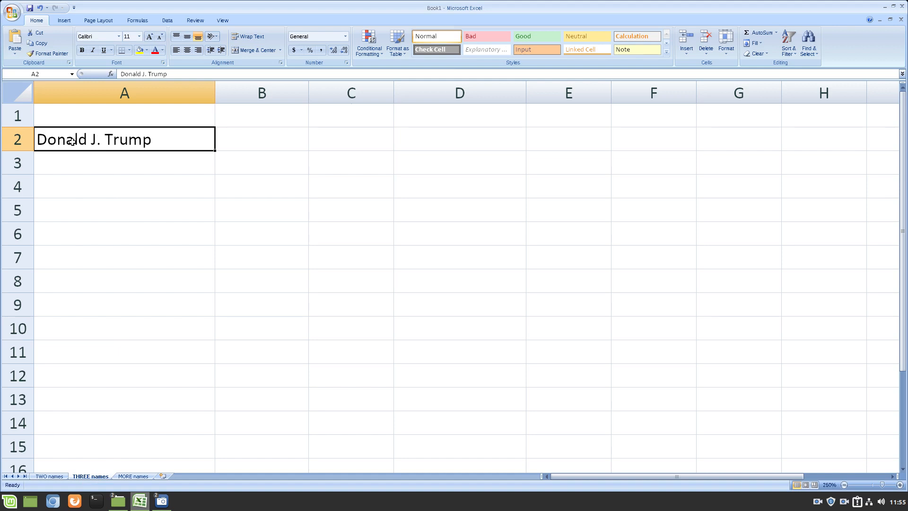
# Step: Enter John F. Kennedy in cell A3, below the existing full name
pyautogui.click(91, 160)
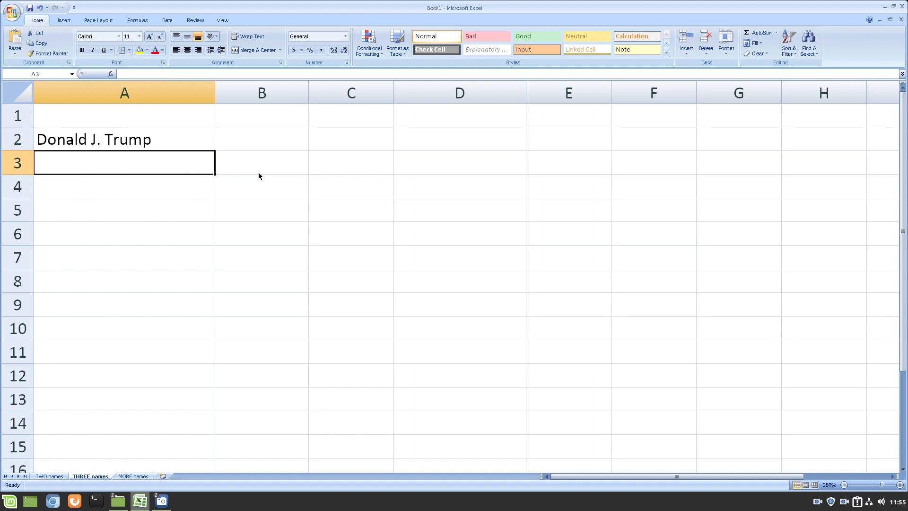
pyautogui.write('John F. Kennedy')
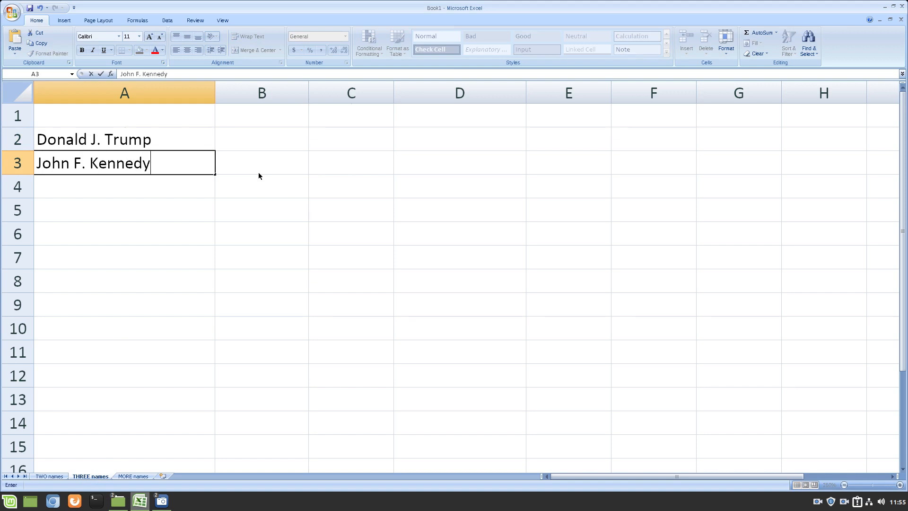
pyautogui.hotkey('ctrl', 'Return')
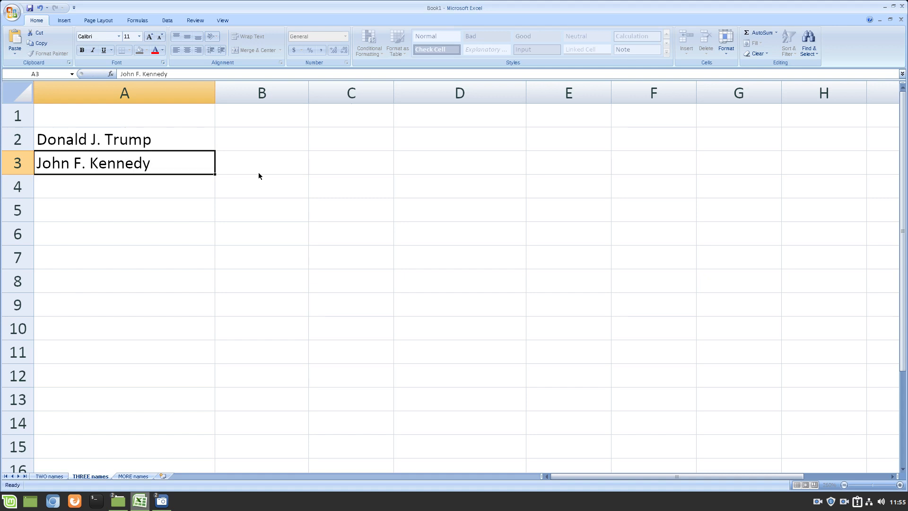
pyautogui.press('F2')
pyautogui.press('Left')
pyautogui.press('Left')
pyautogui.press('Left')
pyautogui.press('Left')
pyautogui.press('Left')
pyautogui.press('Left')
pyautogui.press('Left')
pyautogui.press('Left')
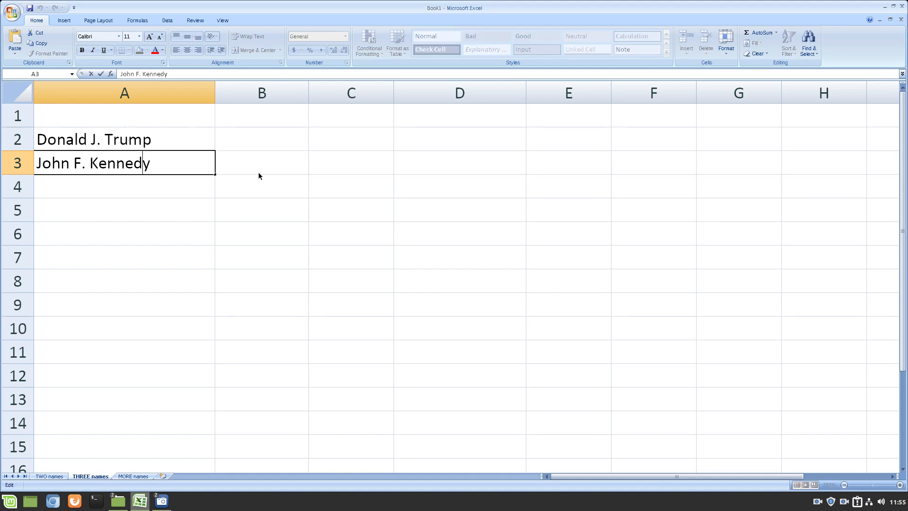
pyautogui.press('Return')
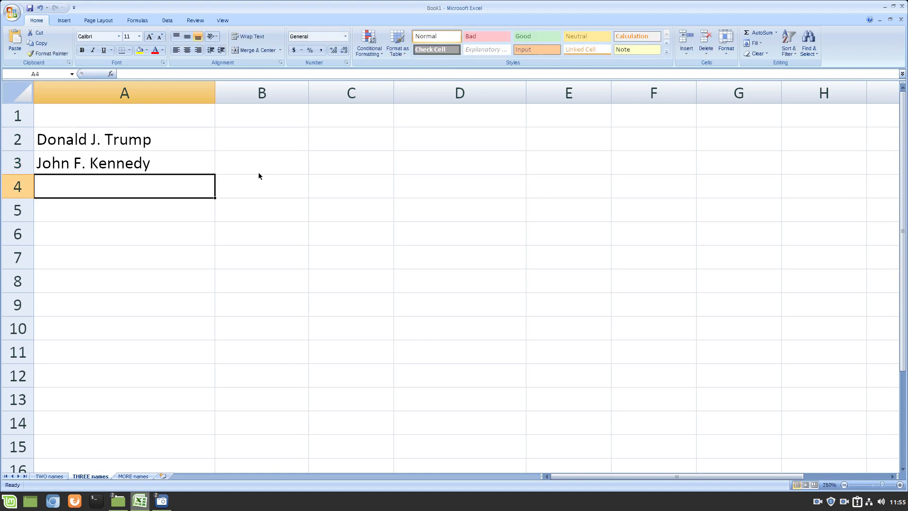
# Step: Enter the column headings FIRSTNAME, INITIAL and SURNAME in cells B1 to D1
pyautogui.press('Up')
pyautogui.press('Up')
pyautogui.hotkey('shift', 'Down')
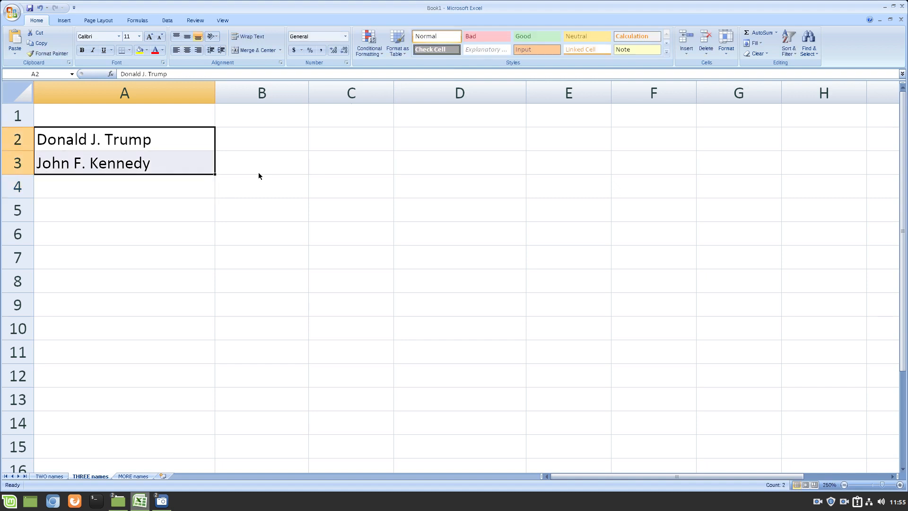
pyautogui.press('Up')
pyautogui.press('Right')
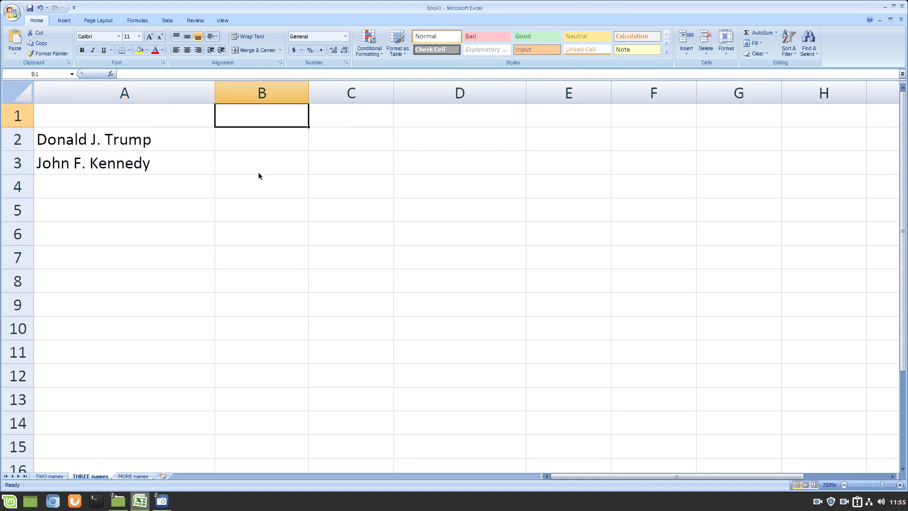
pyautogui.write('FIRST')
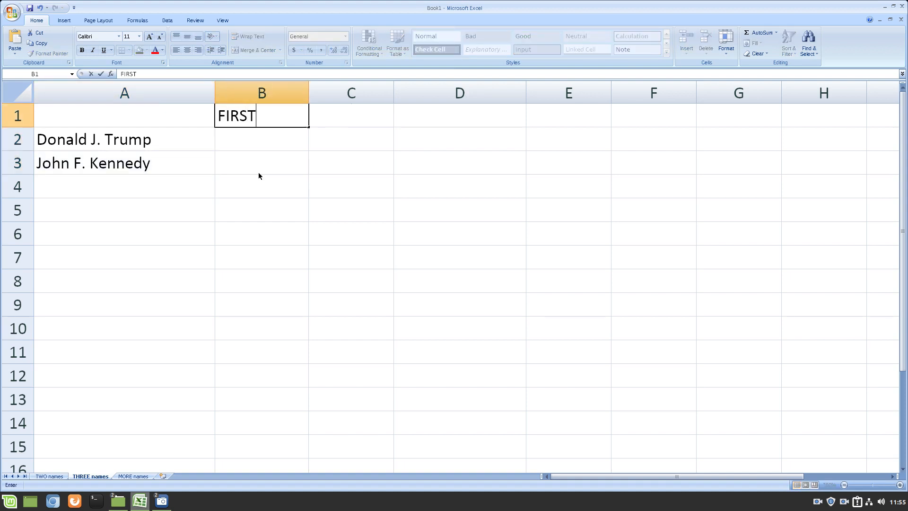
pyautogui.write('NAME')
pyautogui.press('Tab')
pyautogui.write('INITIAL')
pyautogui.press('Tab')
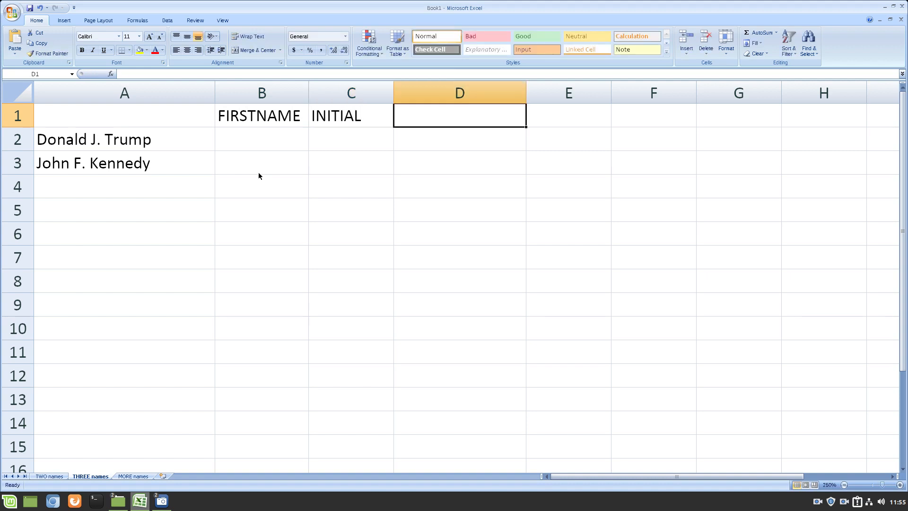
pyautogui.write('SURNA')
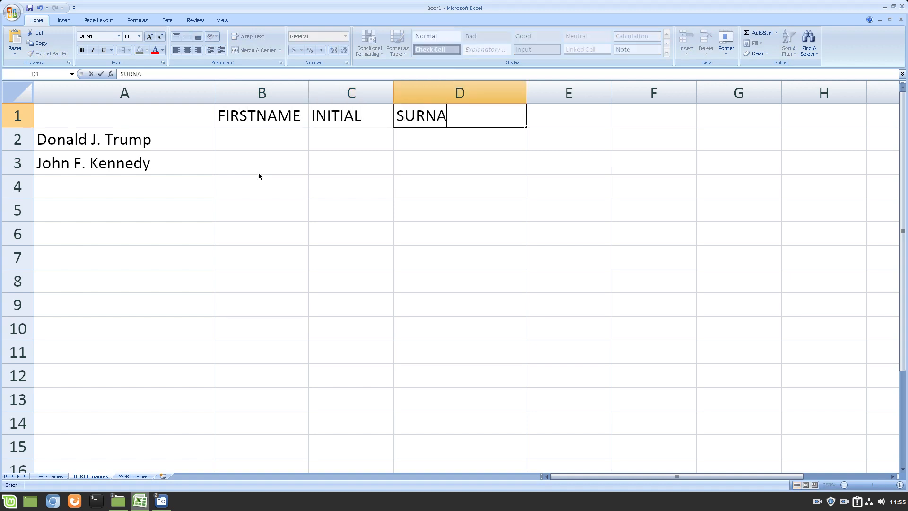
pyautogui.write('ME')
pyautogui.press('Return')
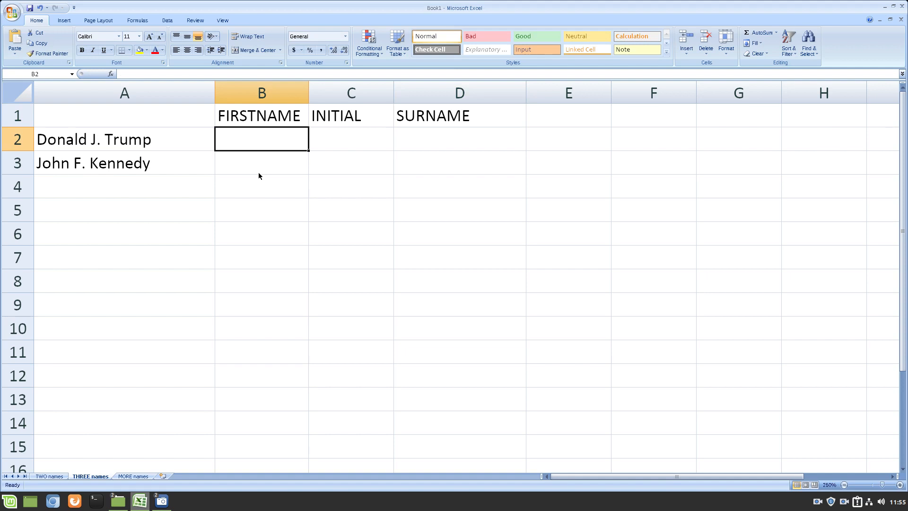
# Step: Extract the first name in B2 with the formula =LEFT(A2,SEARCH(" ",A2)-1)
pyautogui.write('=LEFT(')
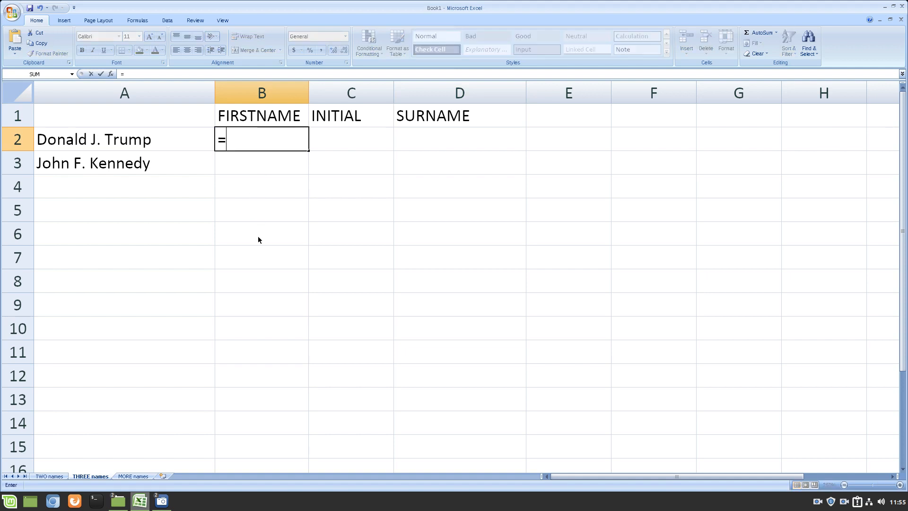
pyautogui.click(87, 140)
pyautogui.write(',S')
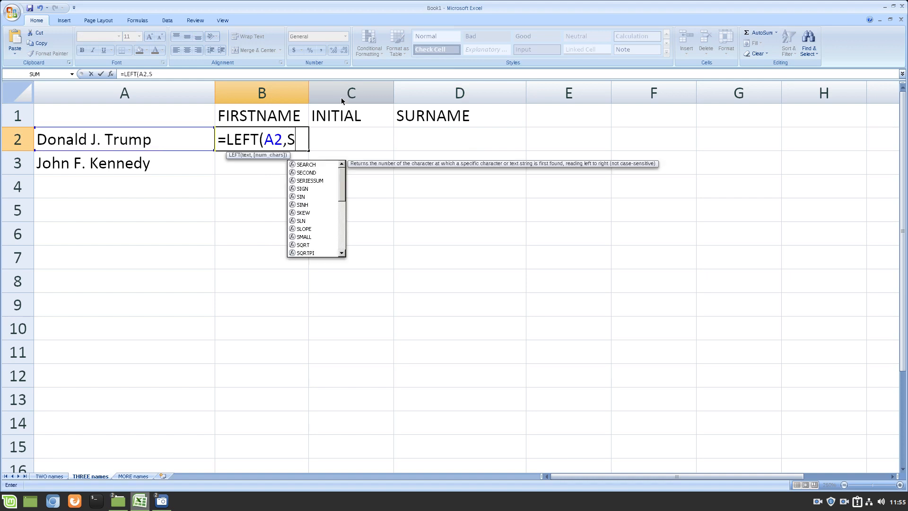
pyautogui.write('EARCH(" ",')
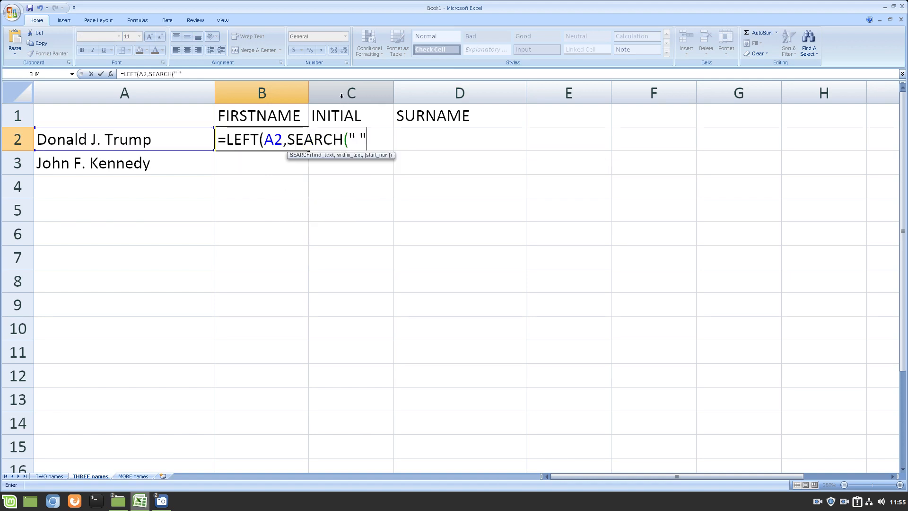
pyautogui.click(141, 142)
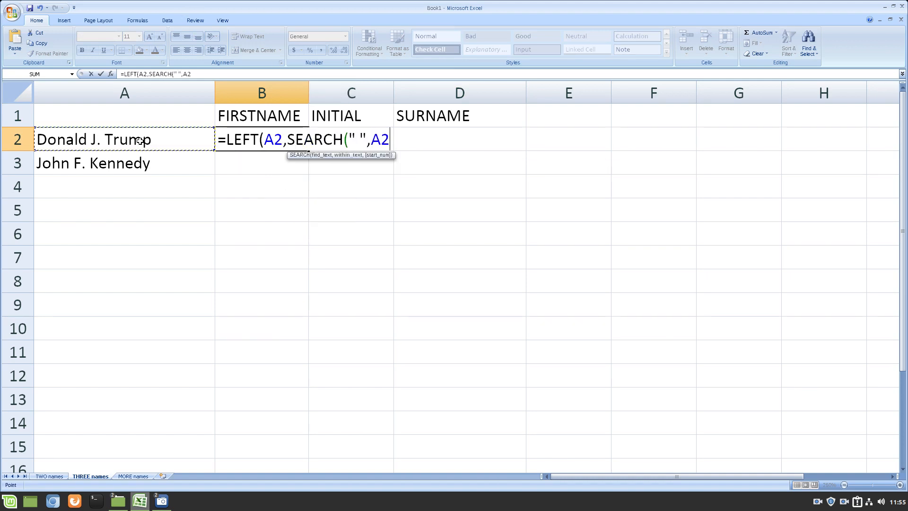
pyautogui.write(')-1')
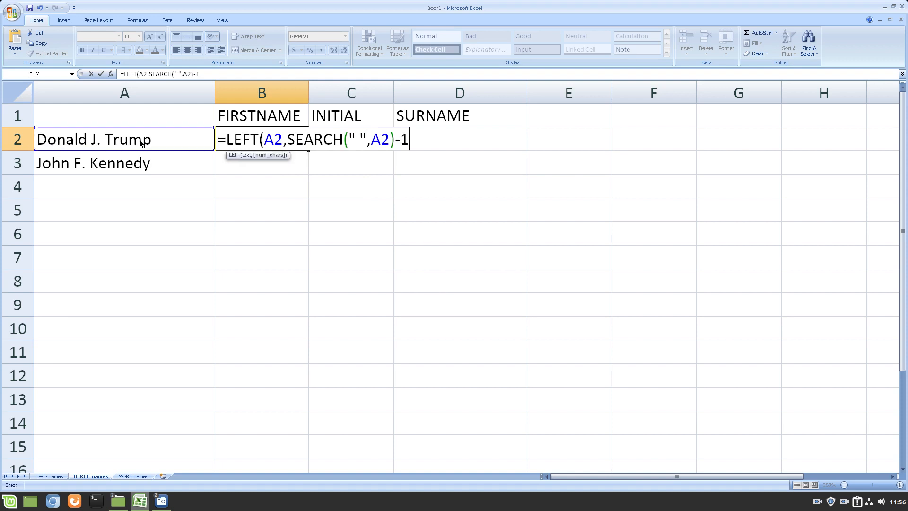
pyautogui.write(')')
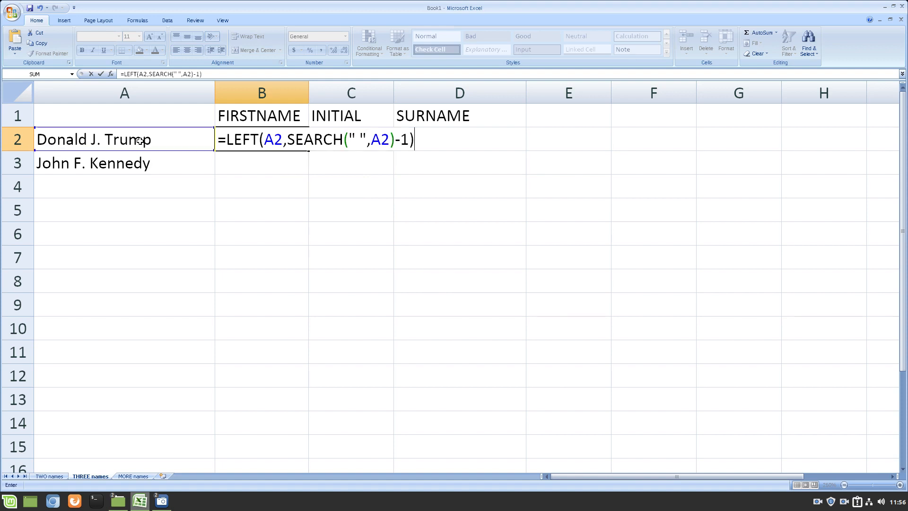
pyautogui.press('Return')
pyautogui.press('Up')
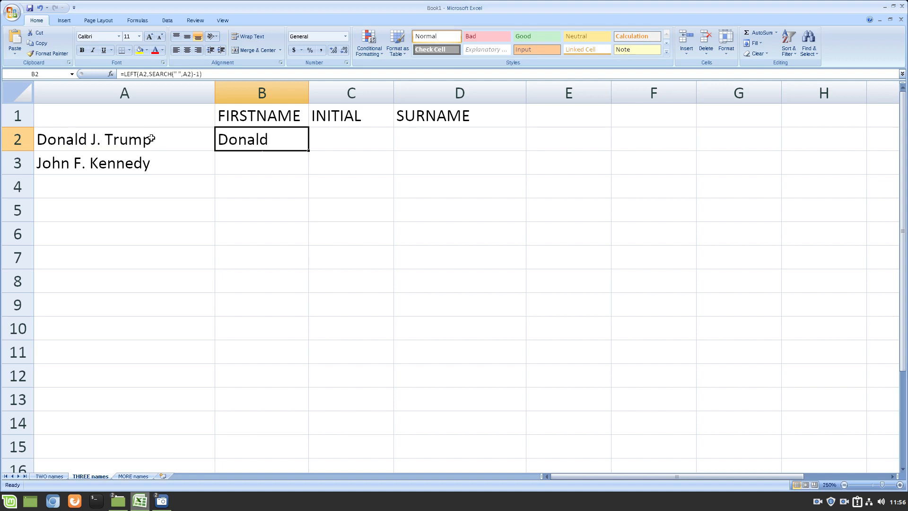
# Step: Fill the first-name formula from B2 down to B3
pyautogui.moveTo(309, 150); pyautogui.dragTo(287, 163)
pyautogui.click(287, 164)
pyautogui.click(284, 142)
# Step: Extract the middle initial in C2 with the fixed-position formula =MID(A2,8,2)
pyautogui.click(338, 139)
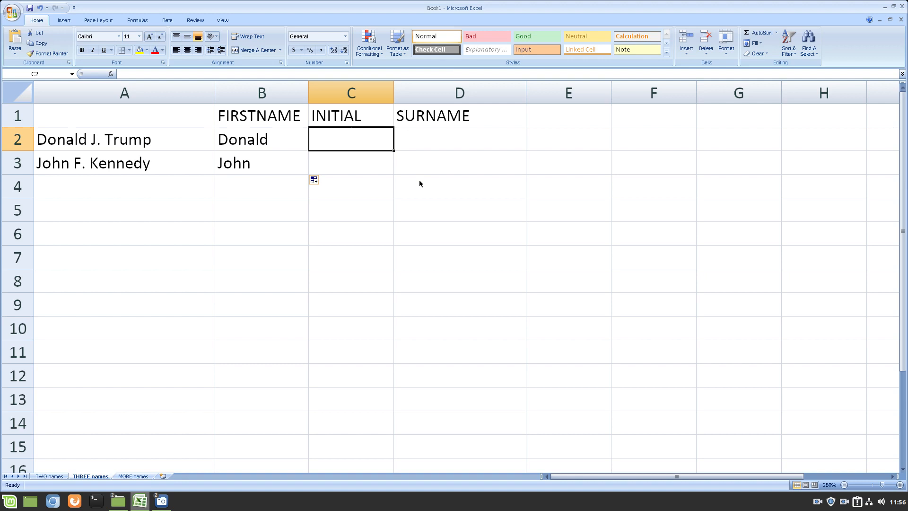
pyautogui.write('=MID(')
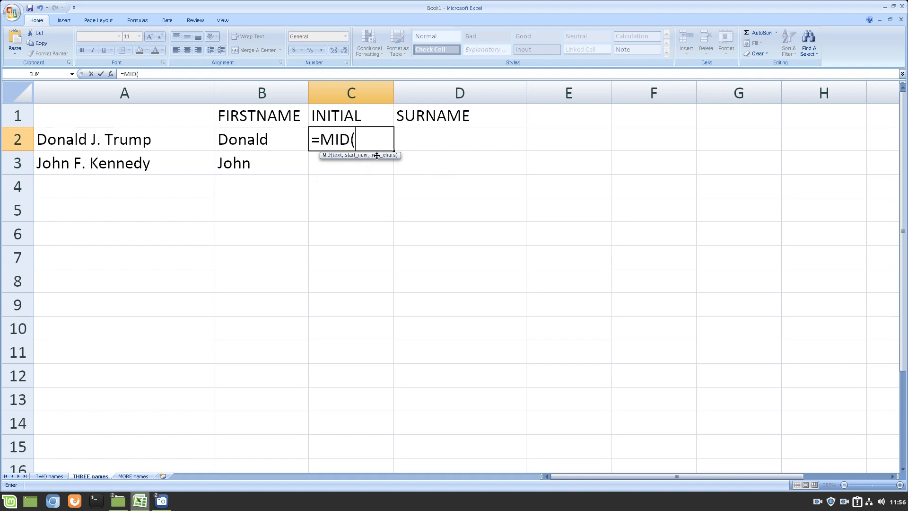
pyautogui.click(90, 141)
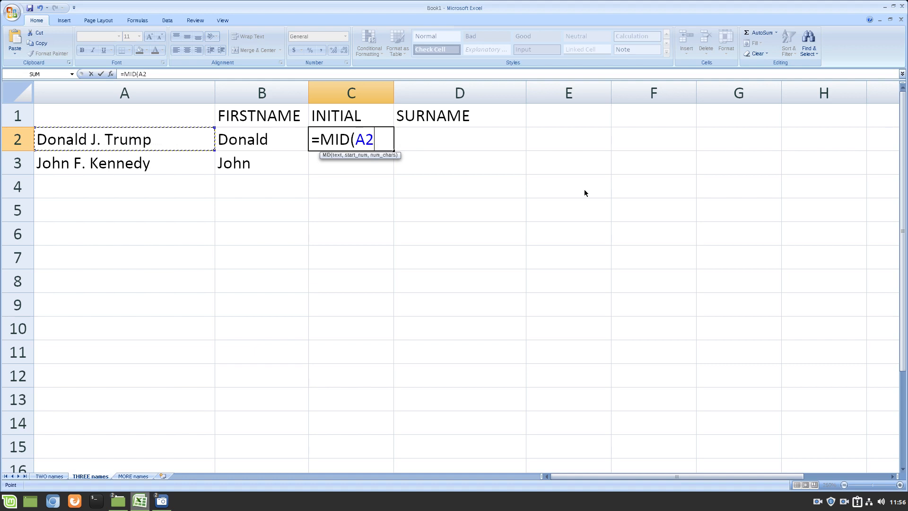
pyautogui.write(',')
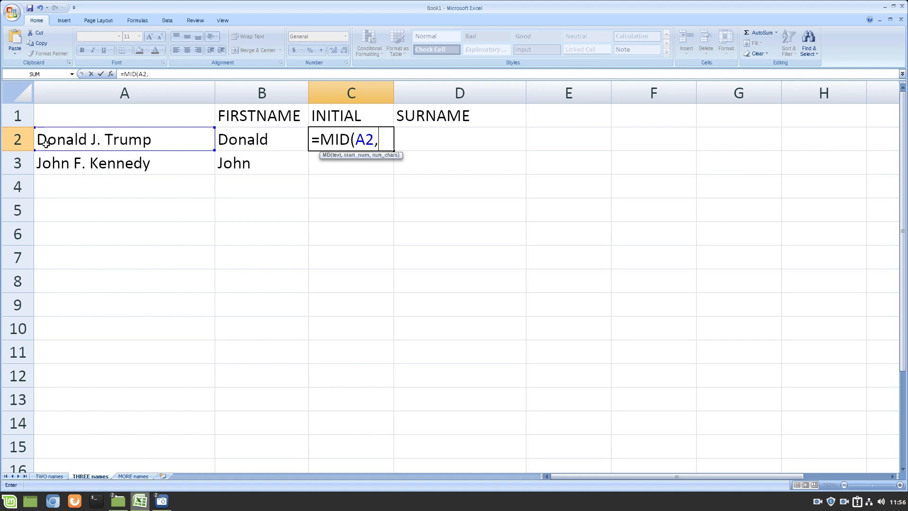
pyautogui.write('7')
pyautogui.press('BackSpace')
pyautogui.write('8,2)')
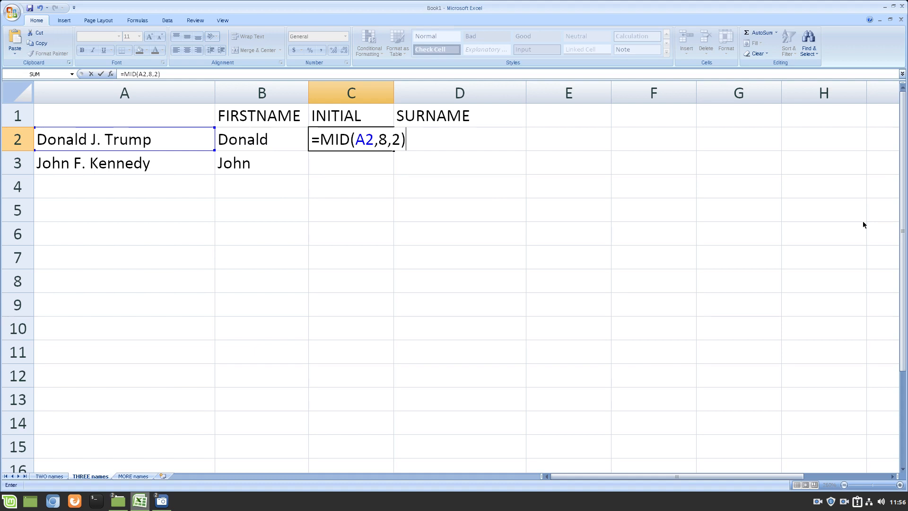
pyautogui.hotkey('ctrl', 'Return')
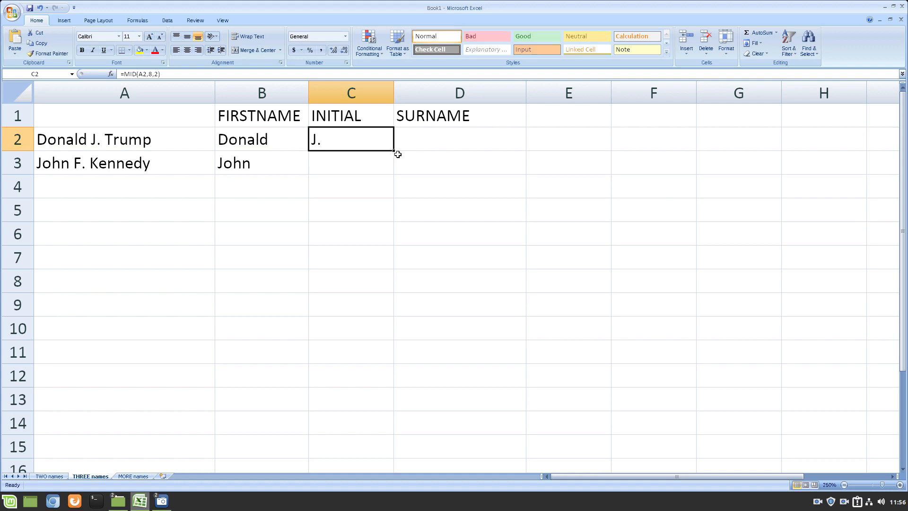
# Step: Try filling the fixed-position MID formula from C2 down to C3, and clear C3
pyautogui.moveTo(393, 152); pyautogui.dragTo(392, 170)
pyautogui.click(347, 167)
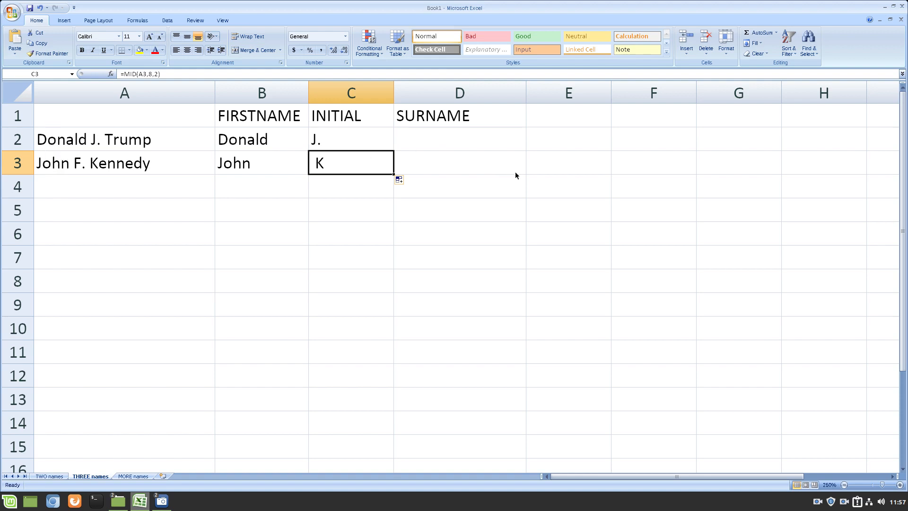
pyautogui.press('Delete')
# Step: Replace the fixed start position in C2's MID formula with SEARCH(" ",A2)+1
pyautogui.press('Up')
pyautogui.press('F2')
pyautogui.press('Left')
pyautogui.press('Left')
pyautogui.press('Left')
pyautogui.hotkey('shift', 'Left')
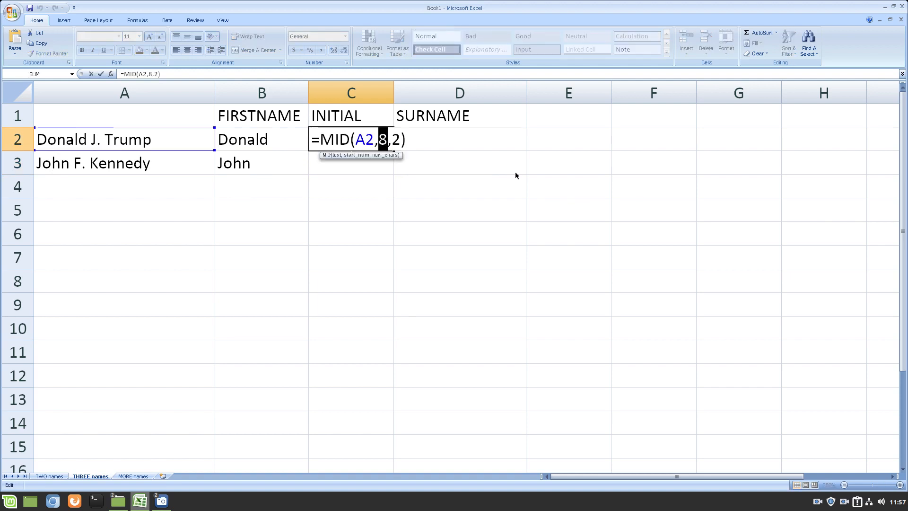
pyautogui.press('Delete')
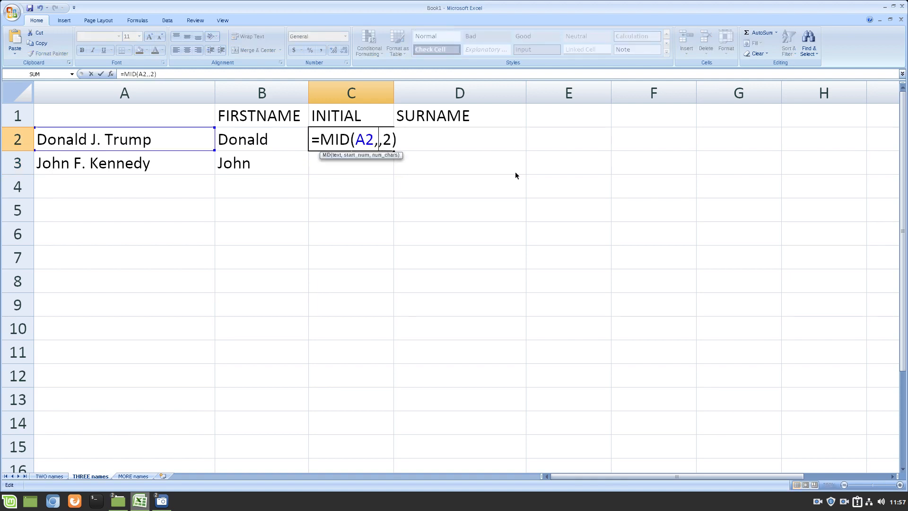
pyautogui.write('SEA')
pyautogui.press('Tab')
pyautogui.write('"')
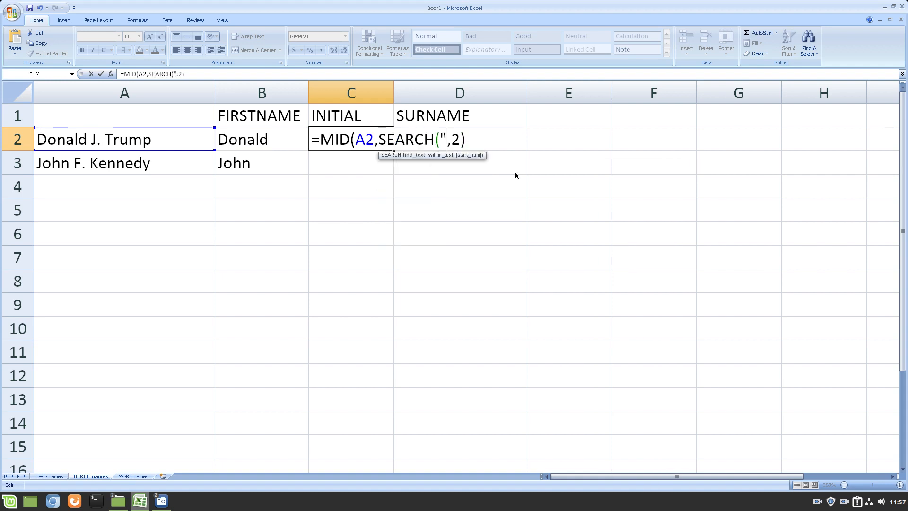
pyautogui.write(' ",')
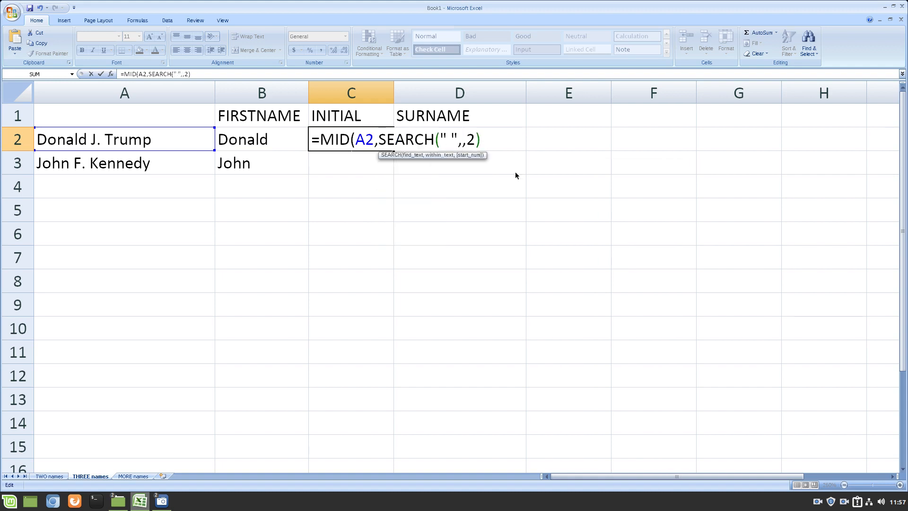
pyautogui.click(125, 139)
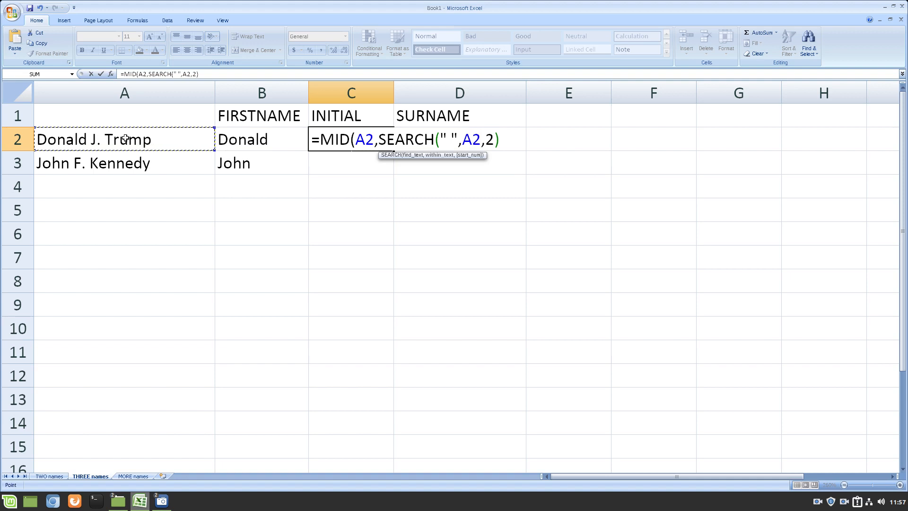
pyautogui.write(')+1')
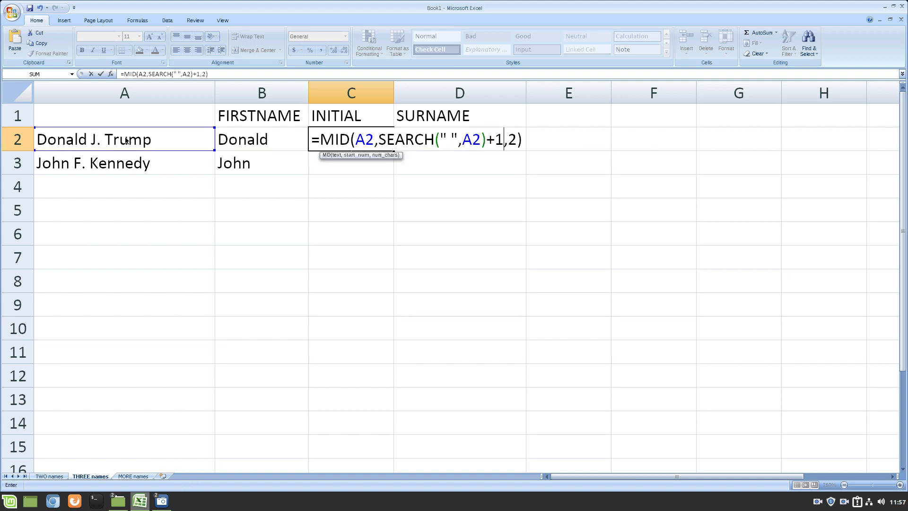
pyautogui.press('Return')
pyautogui.press('Up')
pyautogui.press('F2')
pyautogui.press('Escape')
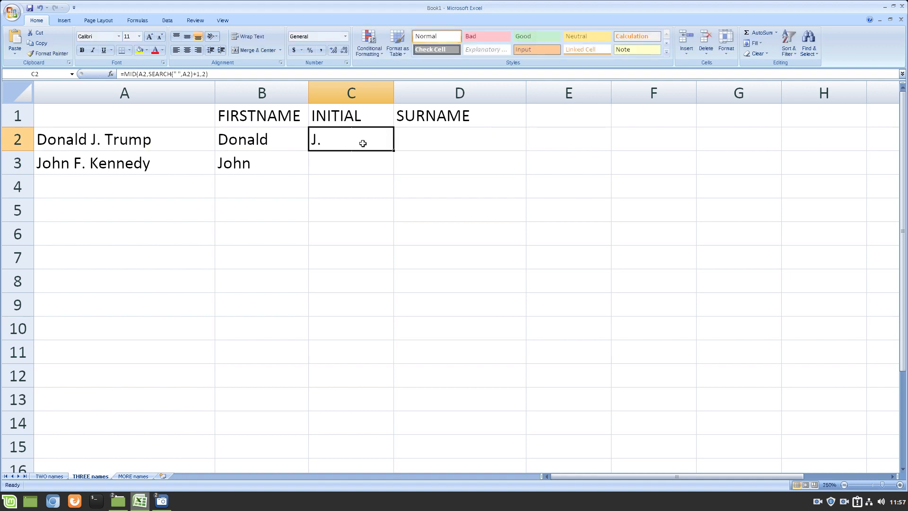
# Step: Fill the initial formula from C2 down to C3 and check the formula in C3
pyautogui.moveTo(392, 153); pyautogui.dragTo(395, 174)
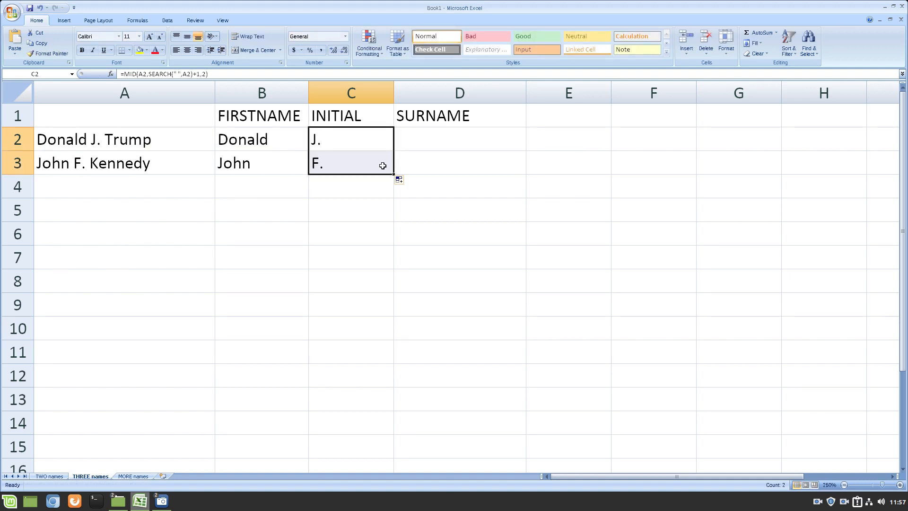
pyautogui.click(385, 166)
pyautogui.press('F2')
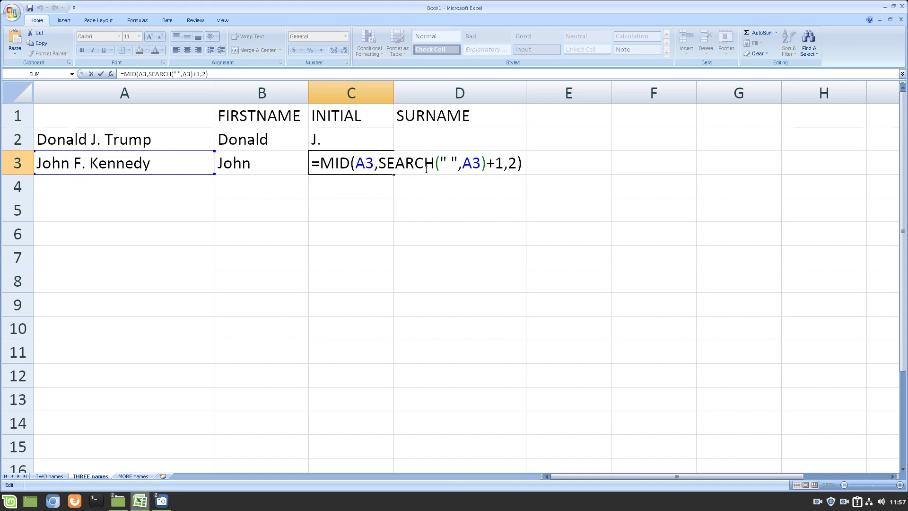
pyautogui.doubleClick(513, 162)
pyautogui.hotkey('ctrl', 'Return')
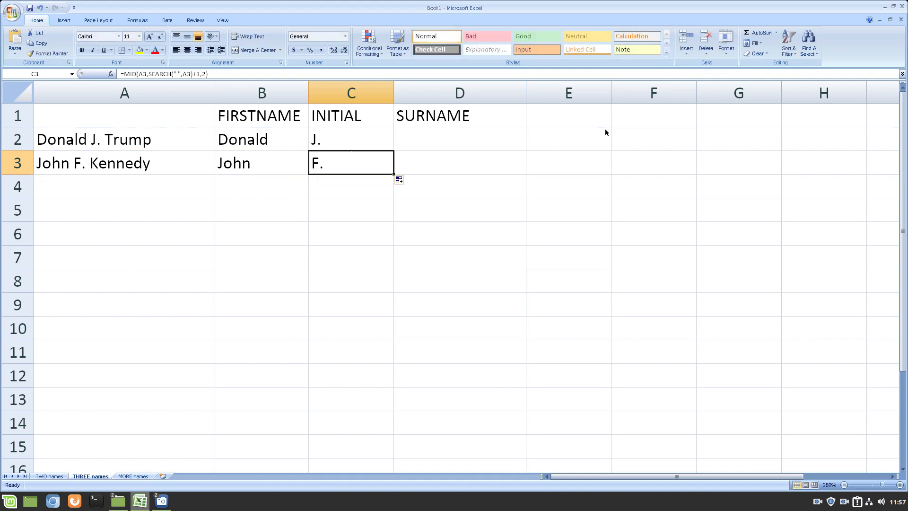
# Step: Review the RIGHT, LEN and SEARCH surname formula in C2 of the TWO names sheet, and return to the THREE names sheet
pyautogui.click(466, 134)
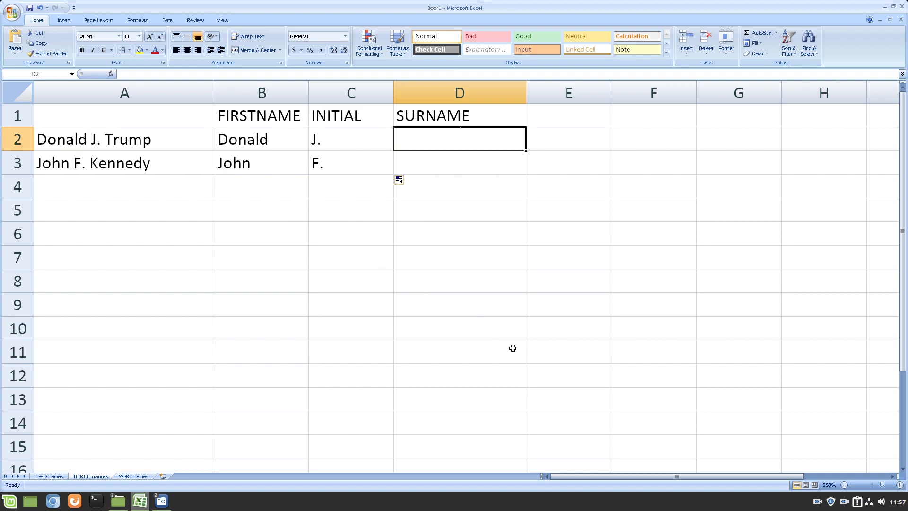
pyautogui.click(57, 477)
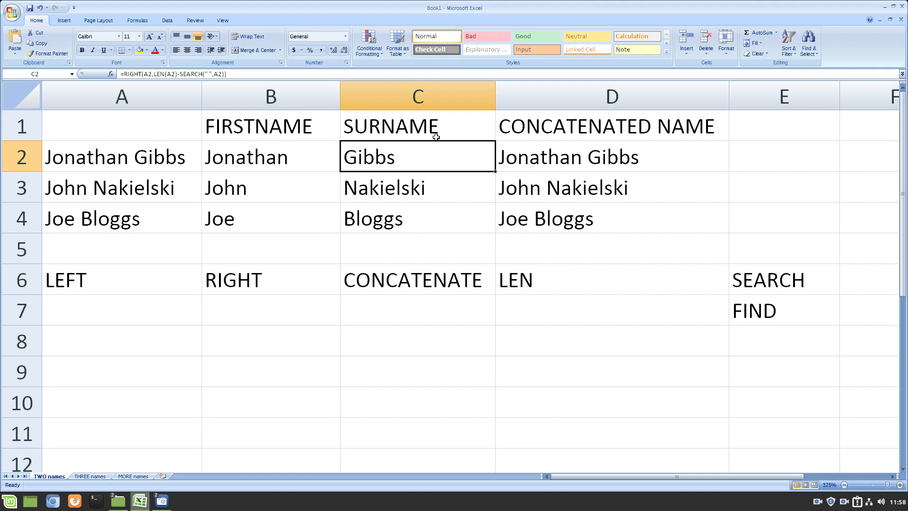
pyautogui.doubleClick(489, 147)
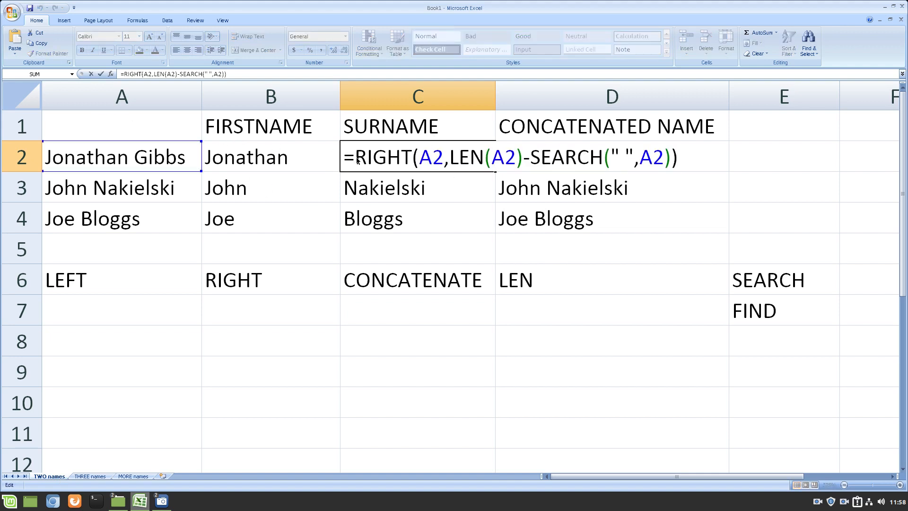
pyautogui.moveTo(358, 158); pyautogui.dragTo(677, 158)
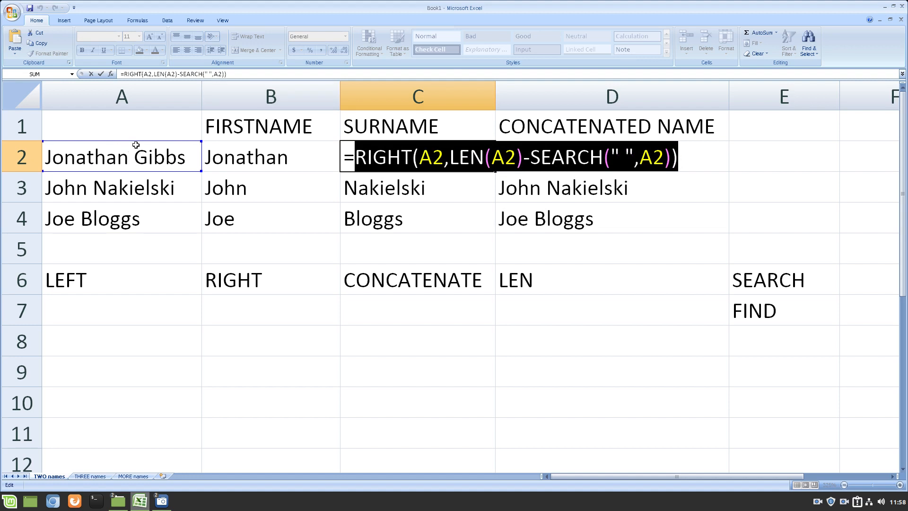
pyautogui.press('Escape')
pyautogui.click(95, 476)
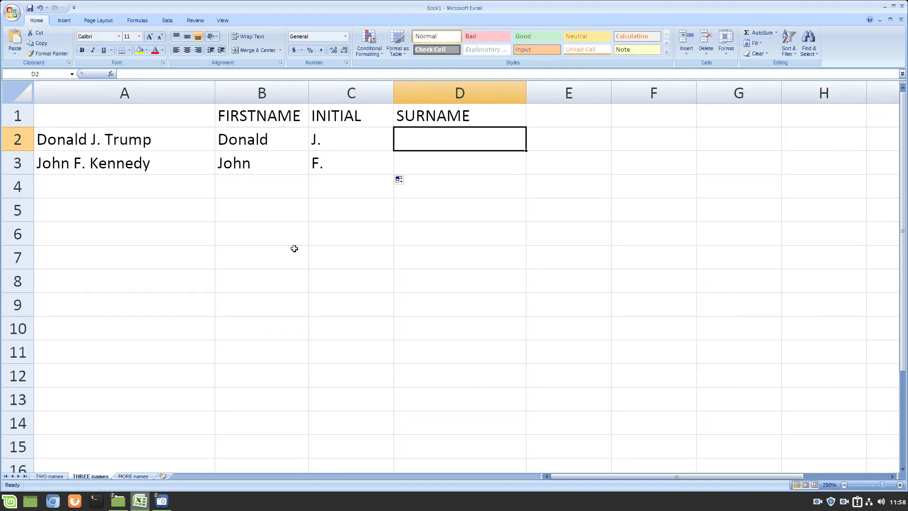
pyautogui.click(161, 137)
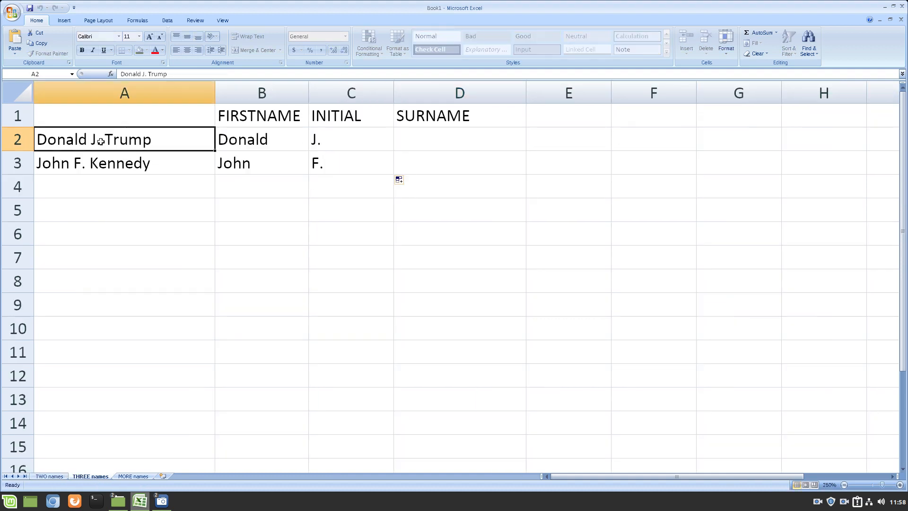
# Step: Enter =SEARCH(" ",A2) in D2 to locate the first space in the full name
pyautogui.click(429, 136)
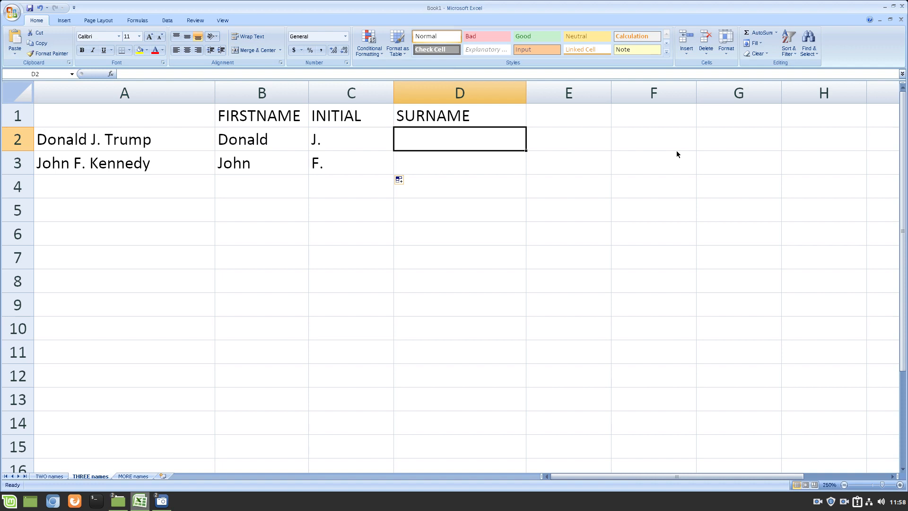
pyautogui.write('=SE')
pyautogui.press('Tab')
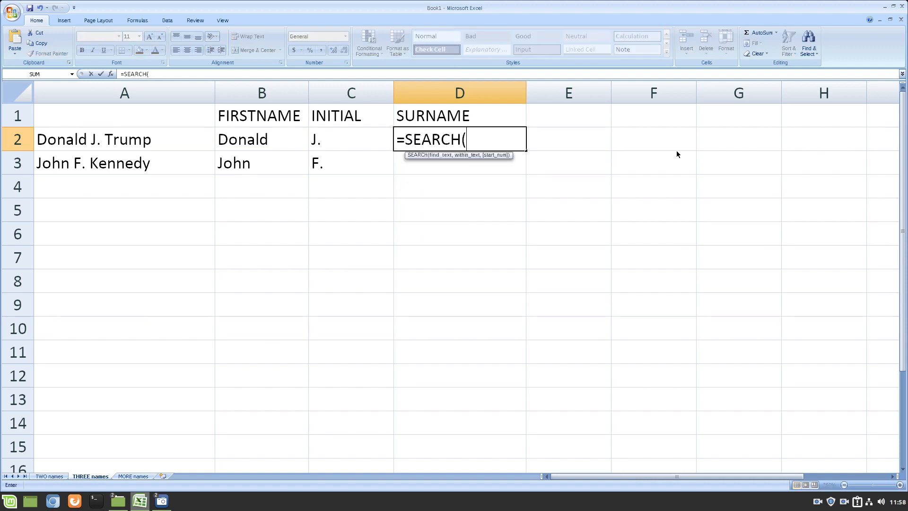
pyautogui.write('",A2)')
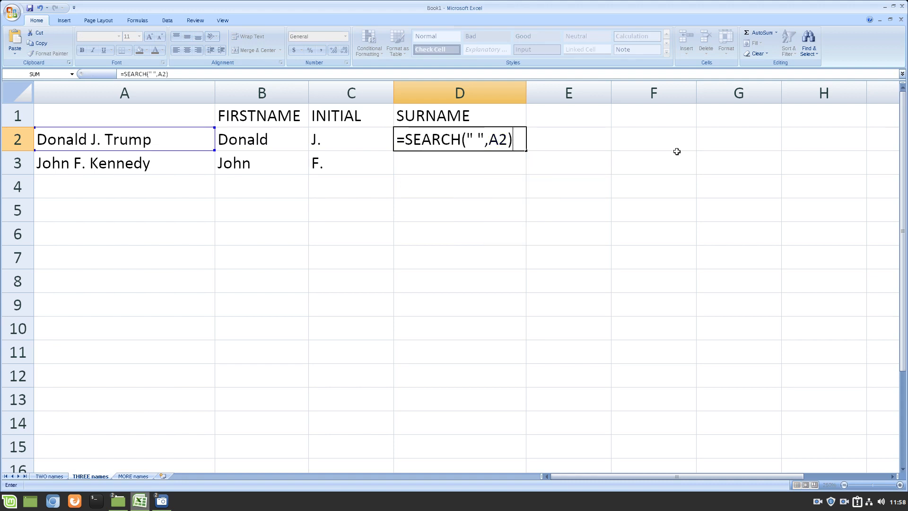
pyautogui.press('Return')
pyautogui.press('Up')
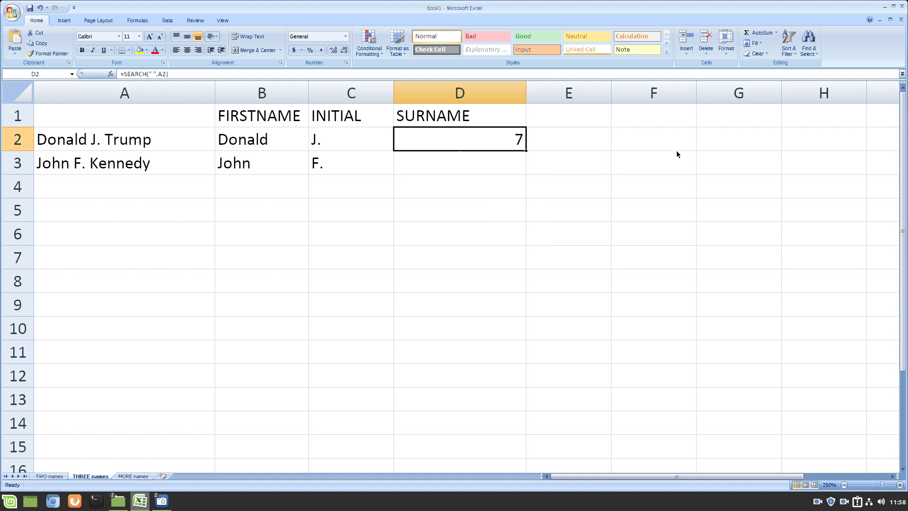
# Step: Add SEARCH(" ",A2)+1 as the start number of the SEARCH formula in D2 to locate the second space
pyautogui.press('F2')
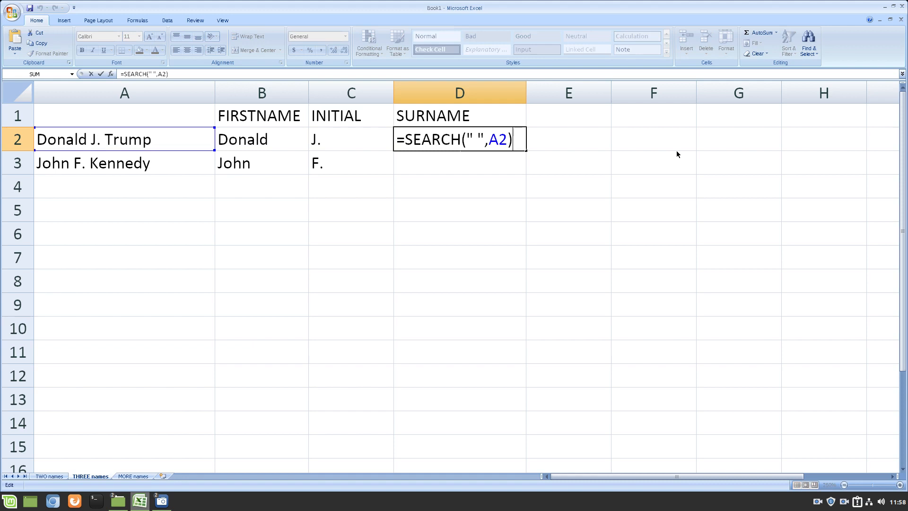
pyautogui.press('Left')
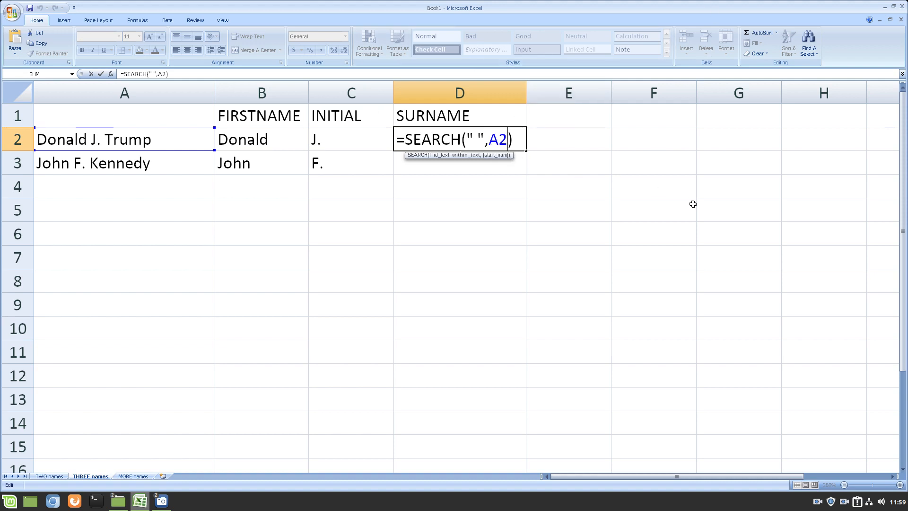
pyautogui.write(',SE')
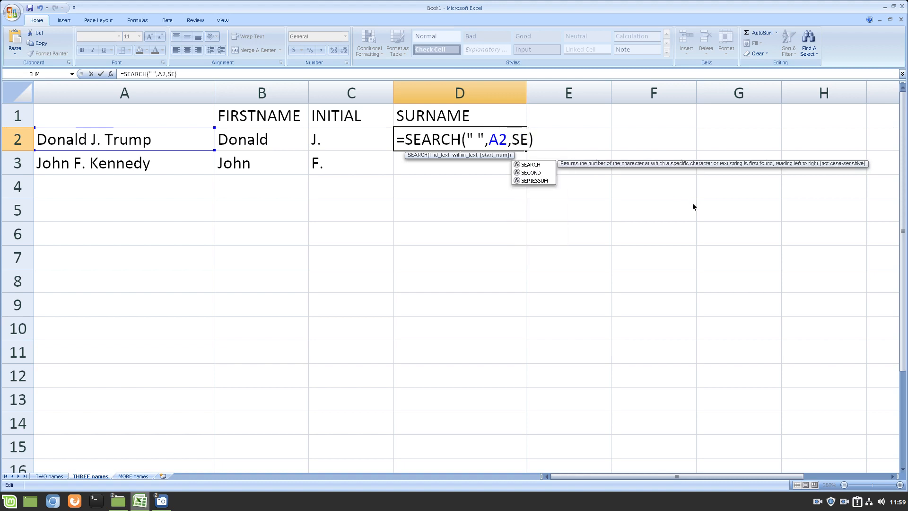
pyautogui.press('Tab')
pyautogui.write('" ",')
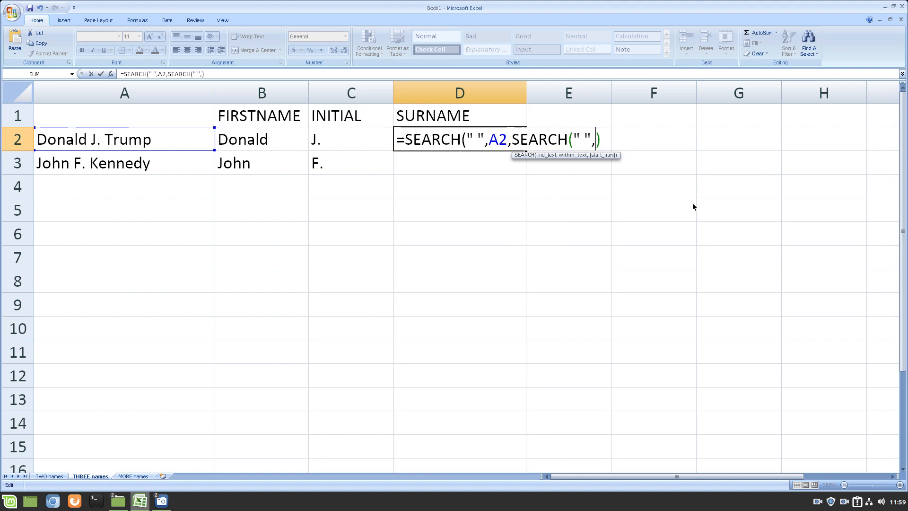
pyautogui.write('A2')
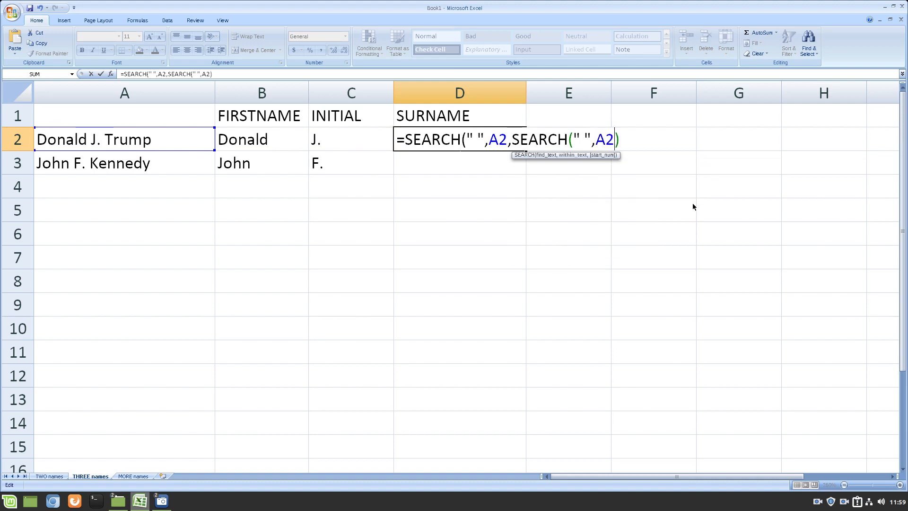
pyautogui.press('Right')
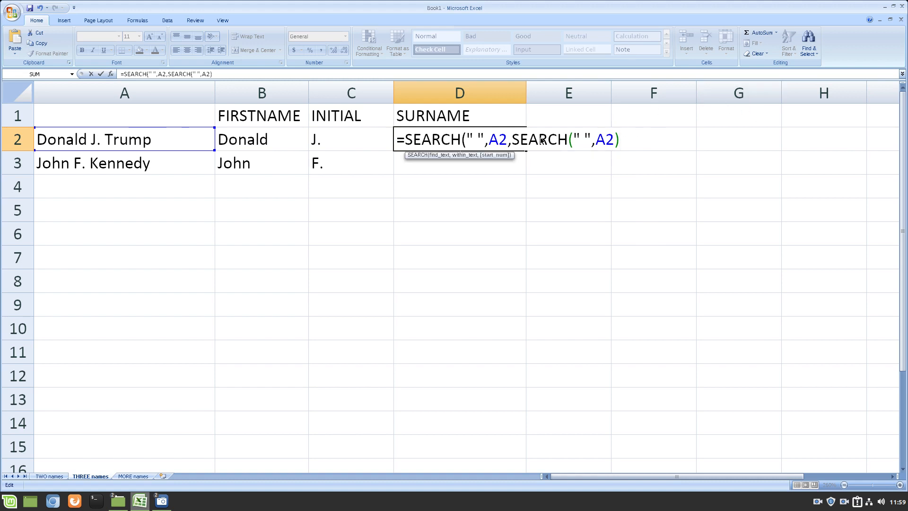
pyautogui.moveTo(511, 138); pyautogui.dragTo(622, 137)
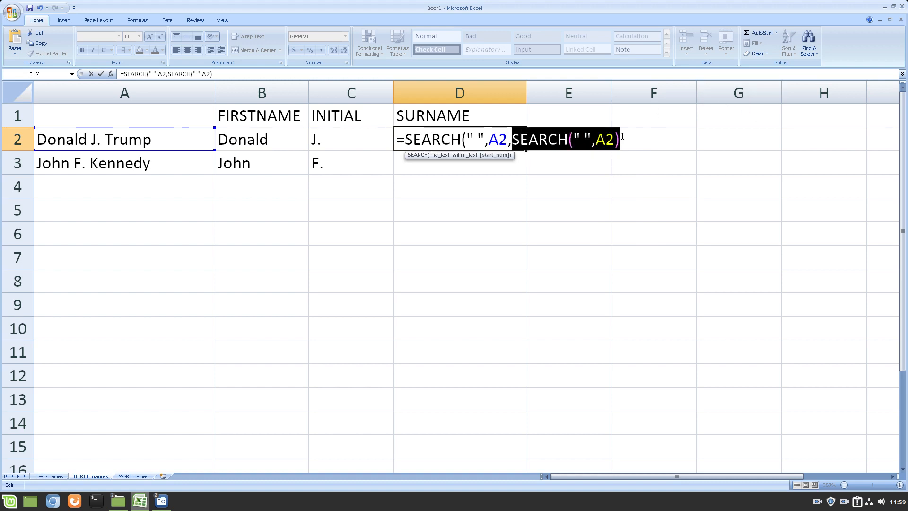
pyautogui.click(622, 136)
pyautogui.write('+1')
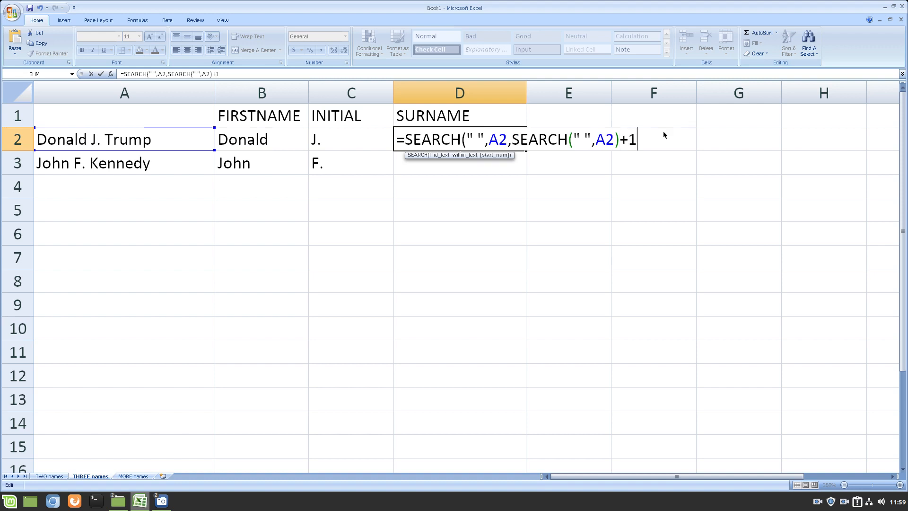
pyautogui.write(')')
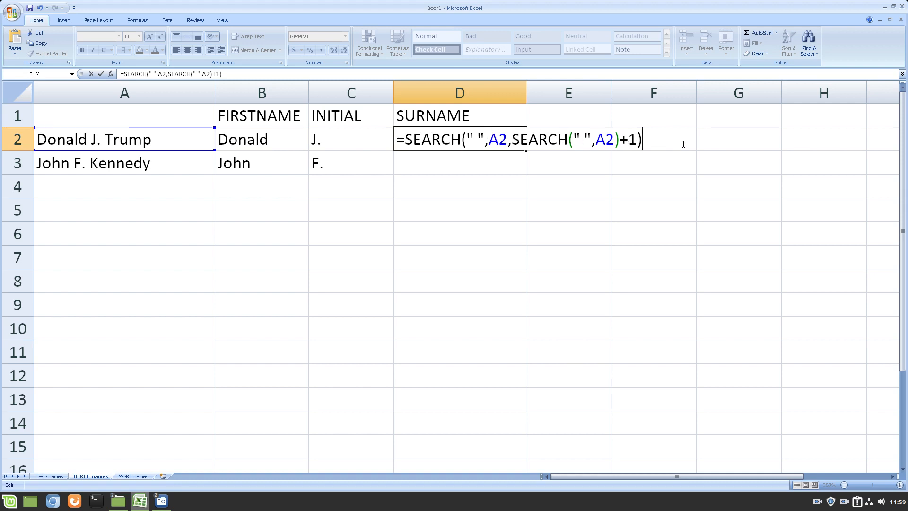
pyautogui.press('Return')
pyautogui.press('Up')
# Step: Examine the outer SEARCH and the nested start-number argument in D2's formula
pyautogui.press('F2')
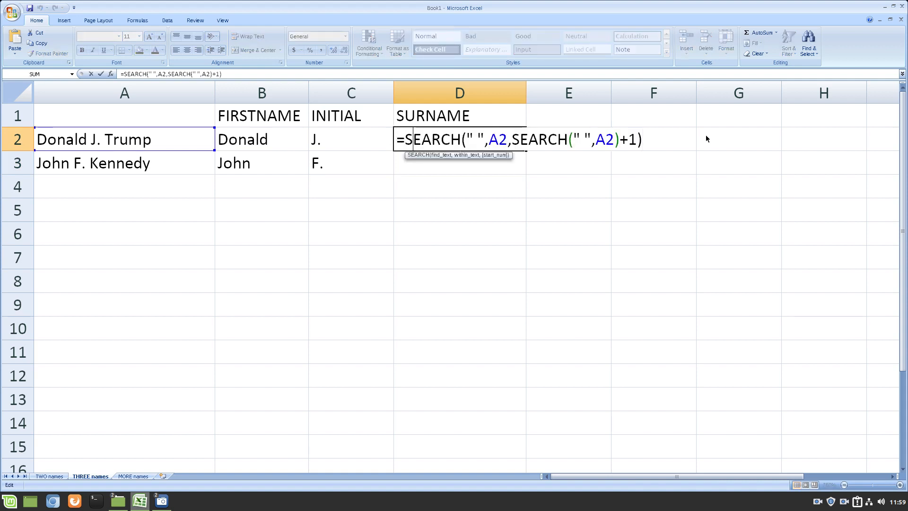
pyautogui.hotkey('shift', 'Right')
pyautogui.hotkey('shift', 'Right')
pyautogui.hotkey('shift', 'Right')
pyautogui.hotkey('shift', 'Right')
pyautogui.hotkey('shift', 'Right')
pyautogui.hotkey('shift', 'Right')
pyautogui.hotkey('shift', 'Right')
pyautogui.hotkey('shift', 'Right')
pyautogui.hotkey('shift', 'Right')
pyautogui.hotkey('shift', 'Right')
pyautogui.hotkey('shift', 'Right')
pyautogui.hotkey('shift', 'Right')
pyautogui.hotkey('shift', 'Right')
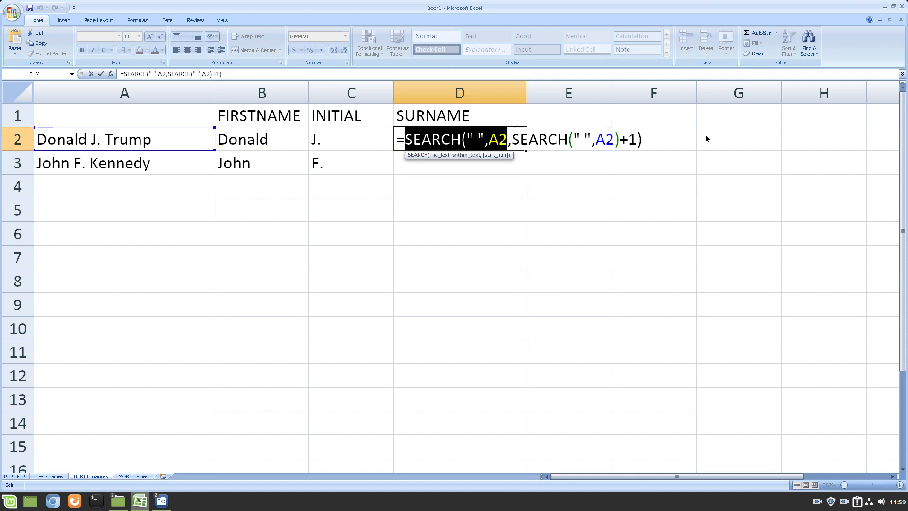
pyautogui.press('Right')
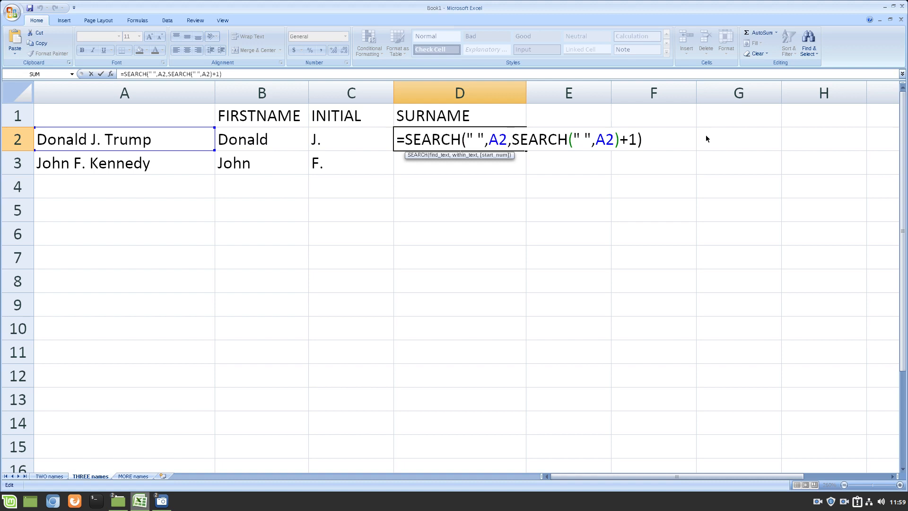
pyautogui.hotkey('shift', 'End')
pyautogui.hotkey('shift', 'Left')
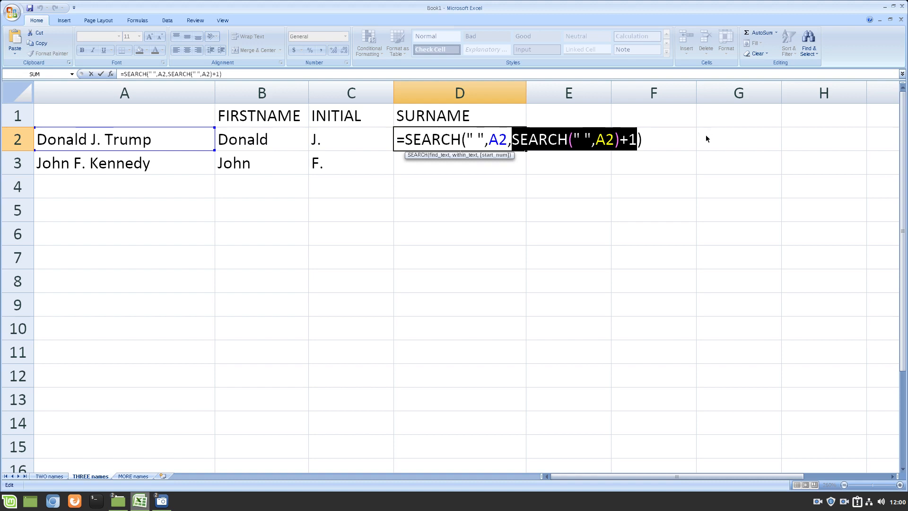
# Step: Test the start-number expression on its own by entering =SEARCH(" ",A2)+1 in E2
pyautogui.press('Tab')
pyautogui.write('=SEARCH(" ",A2)+1')
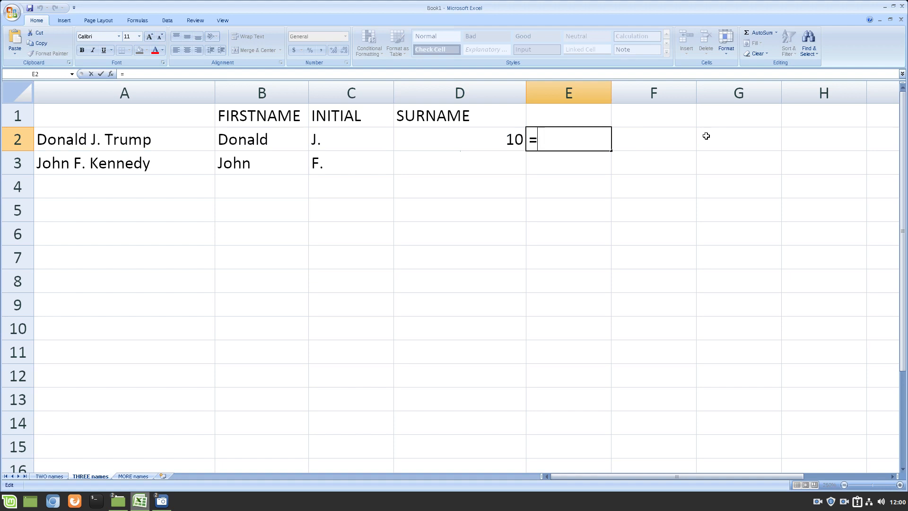
pyautogui.press('BackSpace')
pyautogui.press('BackSpace')
pyautogui.press('Return')
pyautogui.press('Up')
pyautogui.press('F2')
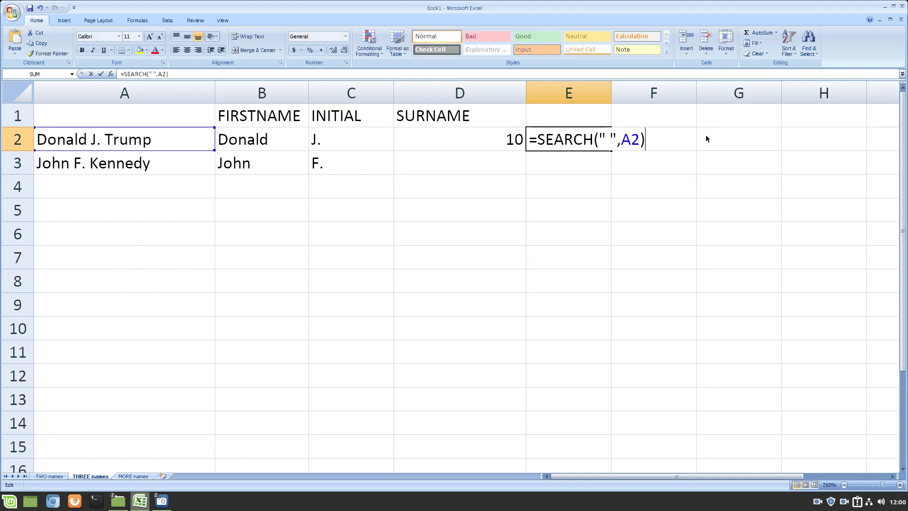
pyautogui.write('+1')
pyautogui.press('Return')
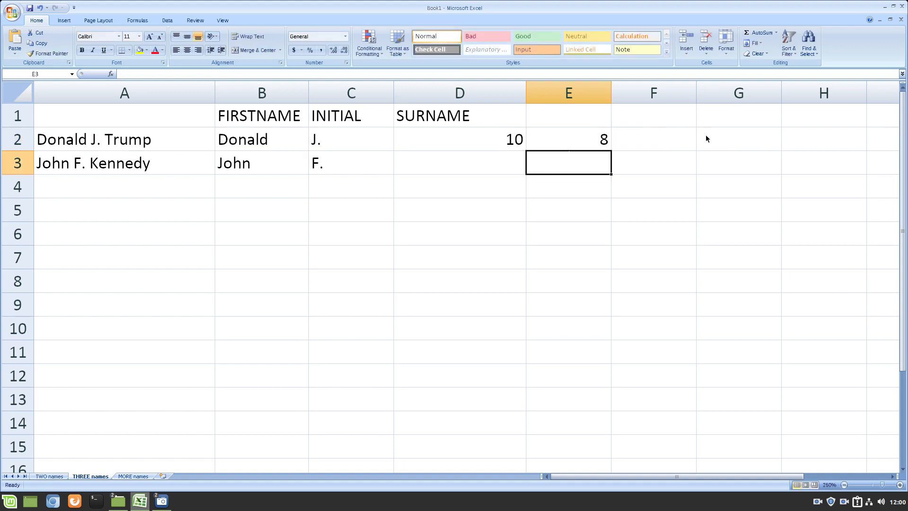
pyautogui.press('Up')
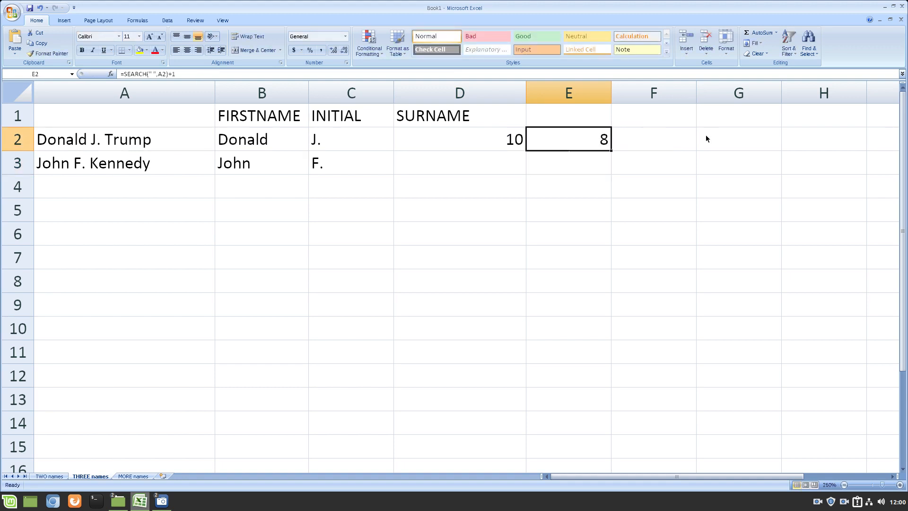
# Step: Clear the test formula from E2
pyautogui.press('F2')
pyautogui.hotkey('shift', 'Home')
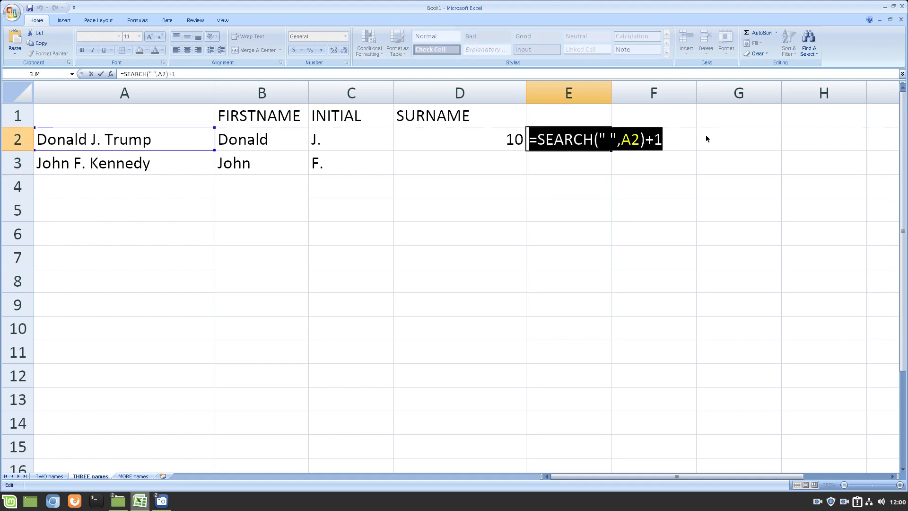
pyautogui.hotkey('ctrl', 'x')
pyautogui.press('Escape')
pyautogui.press('Left')
pyautogui.press('Right')
pyautogui.press('Delete')
# Step: Recheck the search text, cell reference and start-number arguments of the nested SEARCH formula in D2
pyautogui.press('Left')
pyautogui.press('F2')
pyautogui.press('Left')
pyautogui.press('Left')
pyautogui.press('Left')
pyautogui.press('Left')
pyautogui.press('Left')
pyautogui.press('Left')
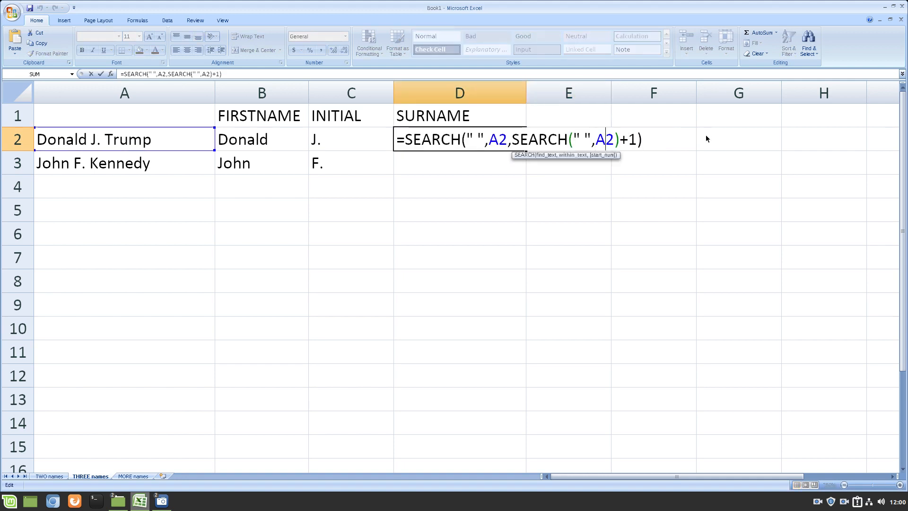
pyautogui.press('Home')
pyautogui.press('Right')
pyautogui.press('Right')
pyautogui.press('Right')
pyautogui.press('Right')
pyautogui.press('Right')
pyautogui.press('Right')
pyautogui.press('Right')
pyautogui.press('Right')
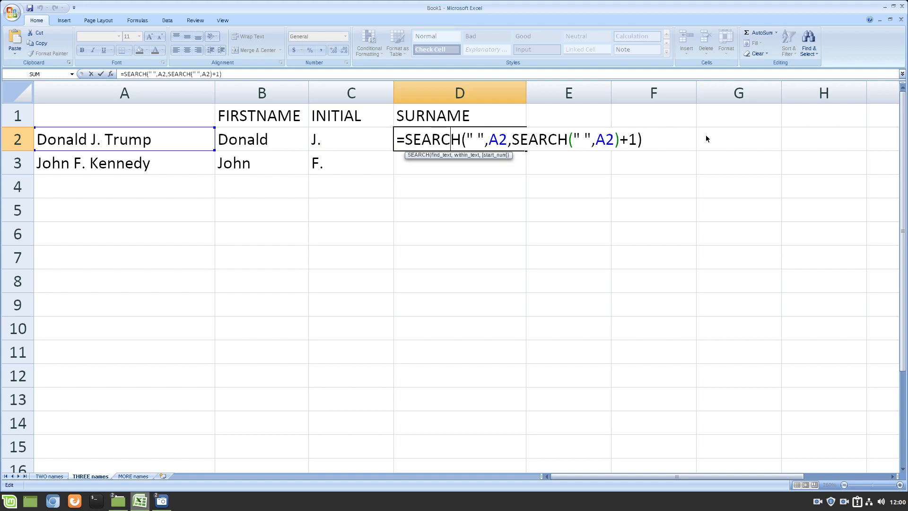
pyautogui.hotkey('shift', 'Right')
pyautogui.hotkey('shift', 'Right')
pyautogui.hotkey('shift', 'Right')
pyautogui.hotkey('shift', 'Right')
pyautogui.hotkey('shift', 'Right')
pyautogui.hotkey('shift', 'Right')
pyautogui.hotkey('shift', 'Right')
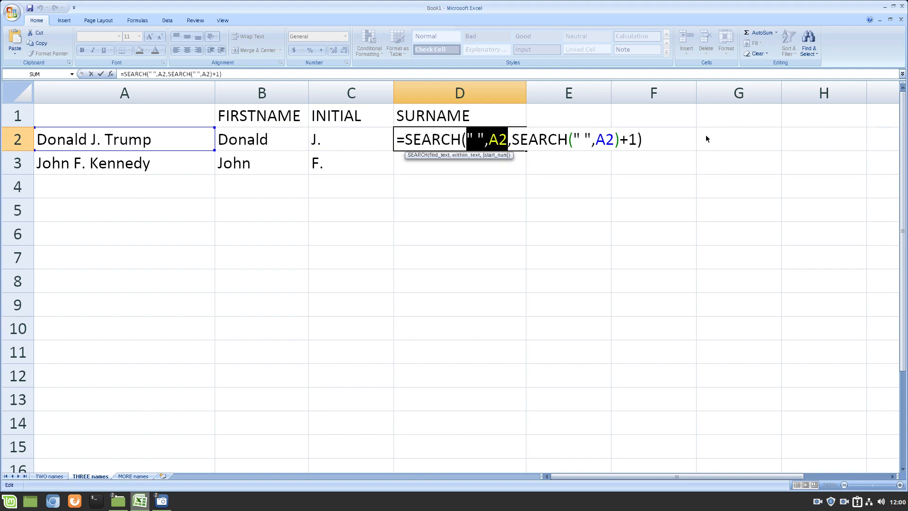
pyautogui.press('Right')
pyautogui.hotkey('shift', 'End')
pyautogui.hotkey('shift', 'Left')
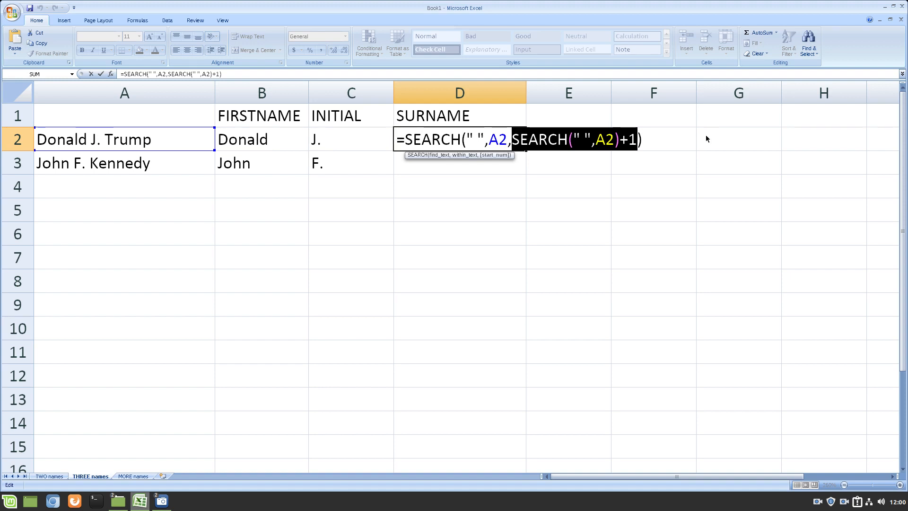
pyautogui.press('Return')
# Step: Fill the nested SEARCH formula from D2 down to D3
pyautogui.press('Up')
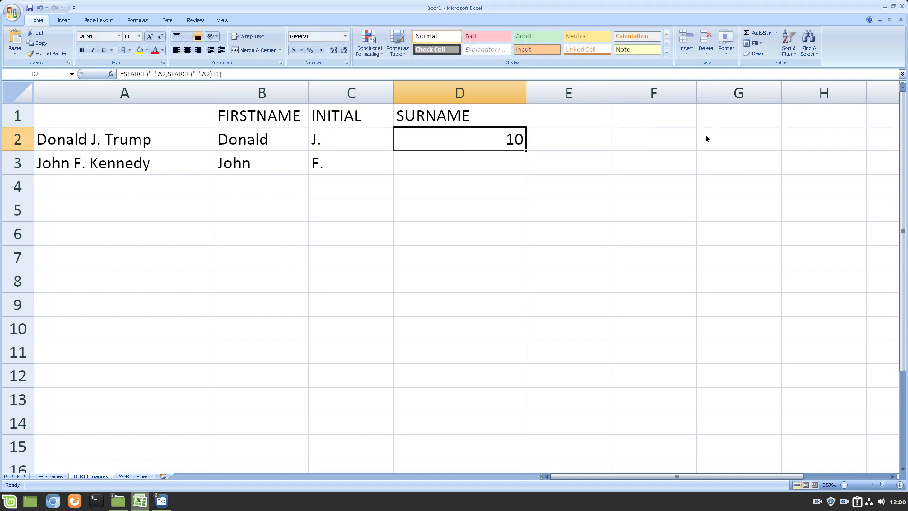
pyautogui.moveTo(526, 150); pyautogui.dragTo(526, 173)
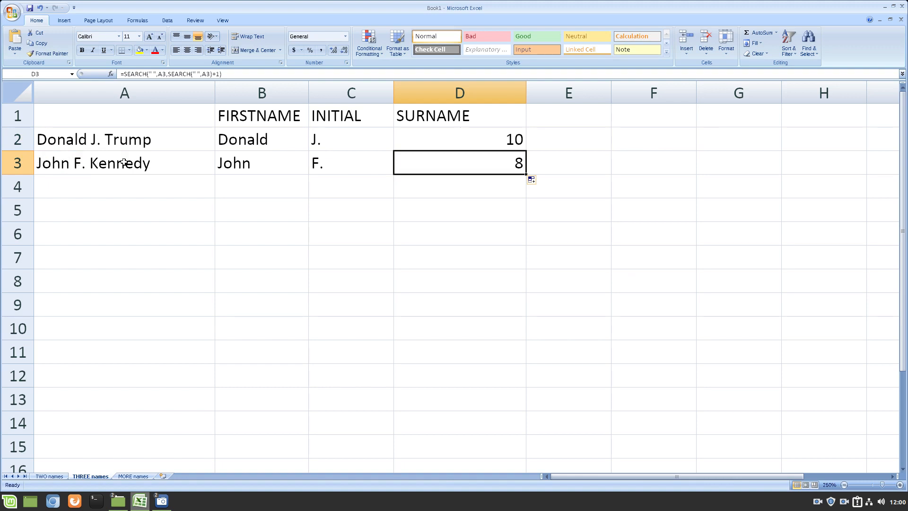
# Step: Wrap the nested SEARCH formula in D2 in a RIGHT function with A2 as its text argument
pyautogui.click(498, 141)
pyautogui.press('F2')
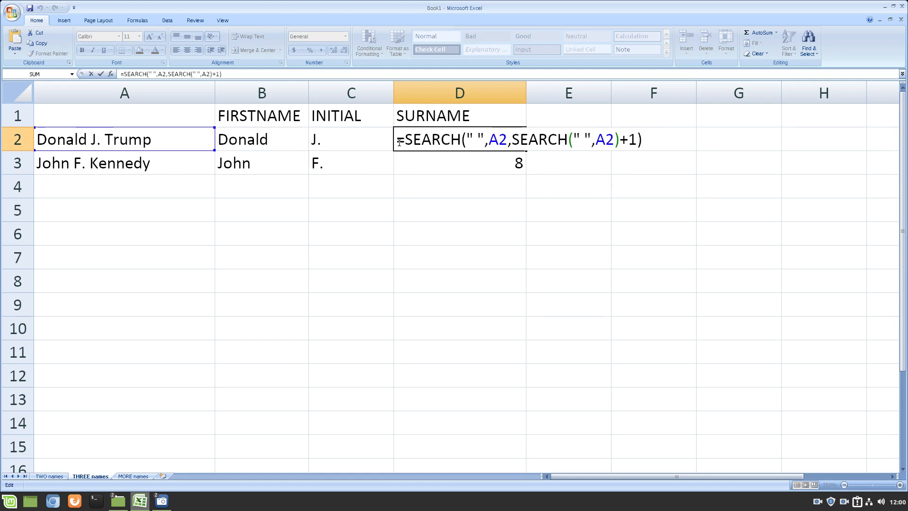
pyautogui.moveTo(405, 140); pyautogui.dragTo(645, 142)
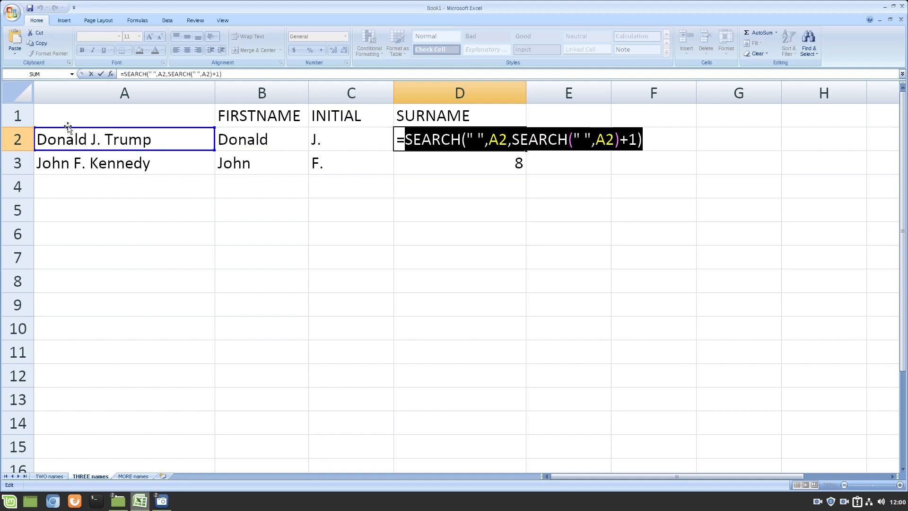
pyautogui.click(409, 141)
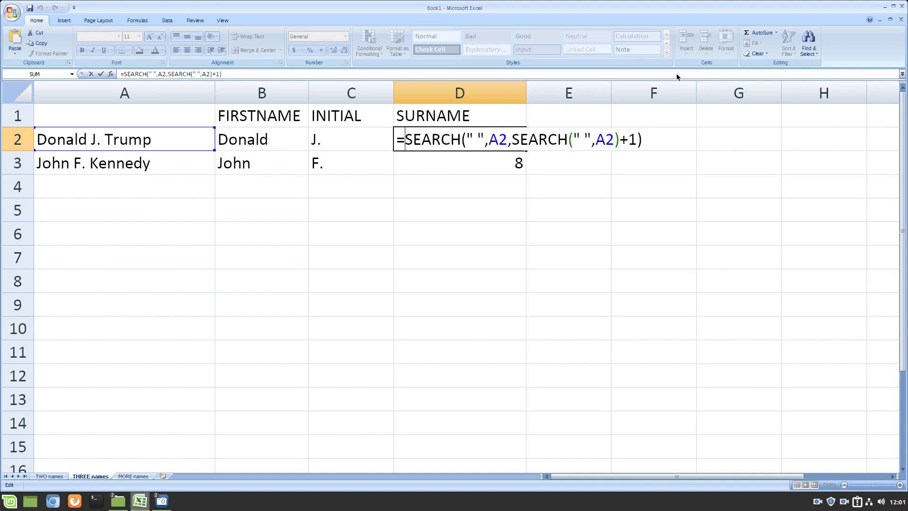
pyautogui.write('RIGHT(')
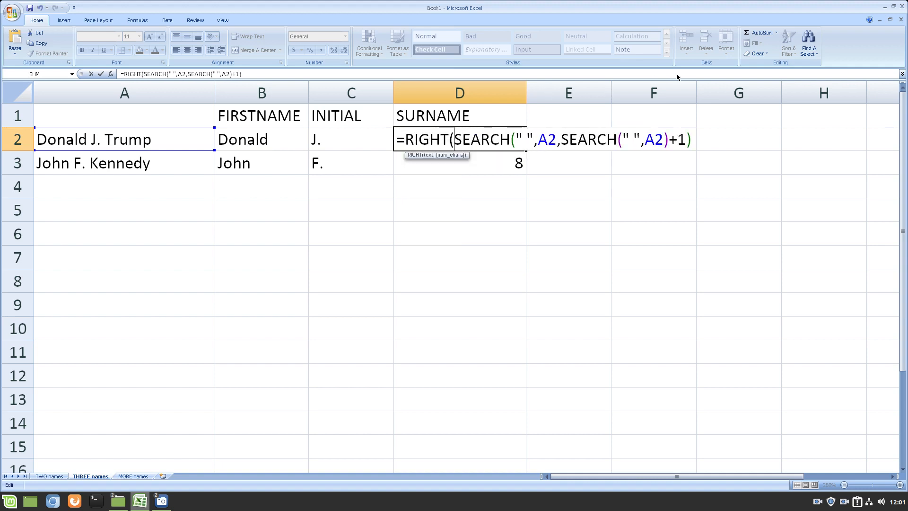
pyautogui.write('A2,')
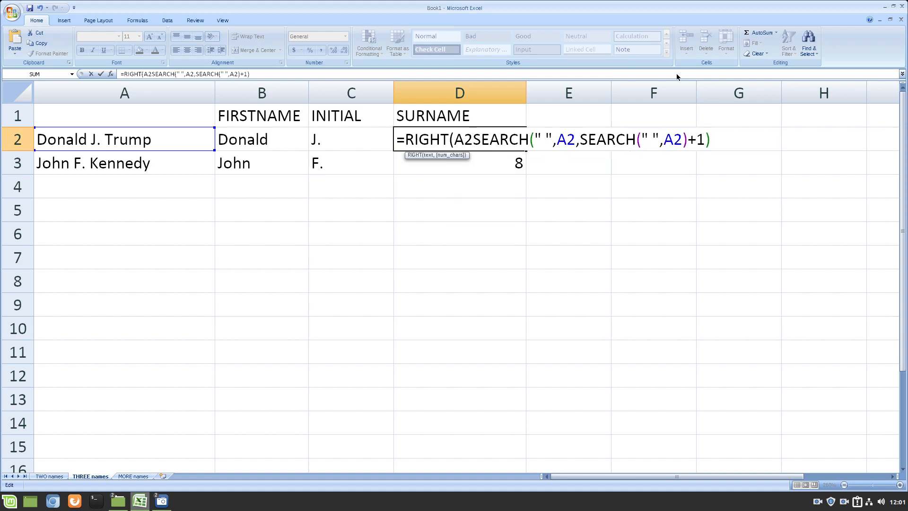
pyautogui.write('LE')
pyautogui.press('BackSpace')
pyautogui.press('BackSpace')
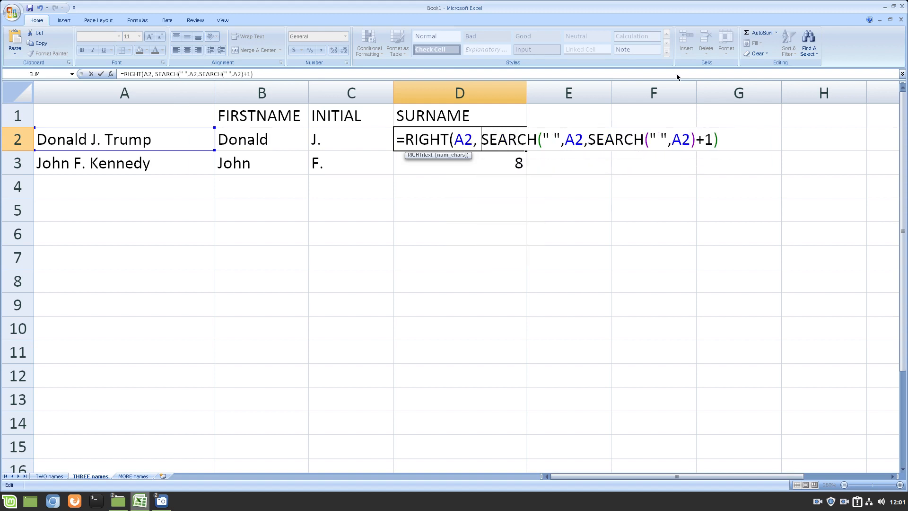
# Step: Complete D2 as =RIGHT(A2,LEN(A2)-SEARCH(" ",A2,SEARCH(" ",A2)+1))
pyautogui.write('LEN(A2')
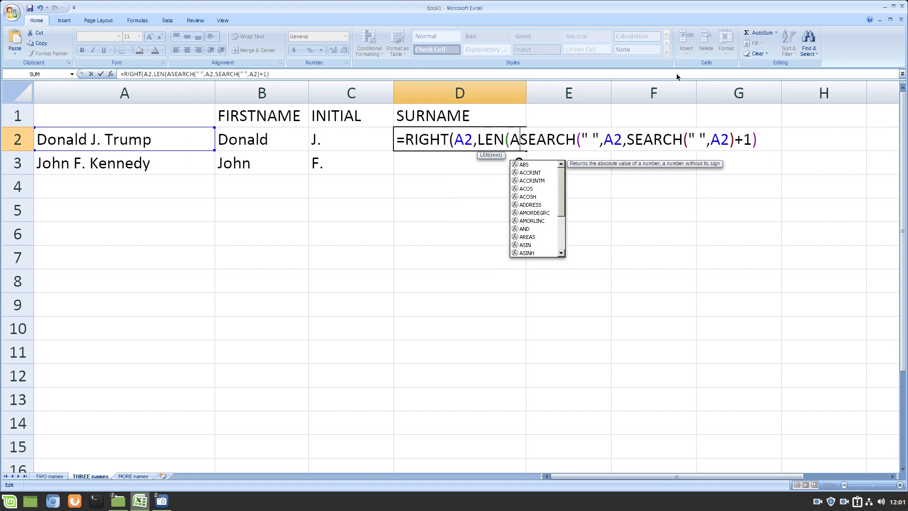
pyautogui.write(')')
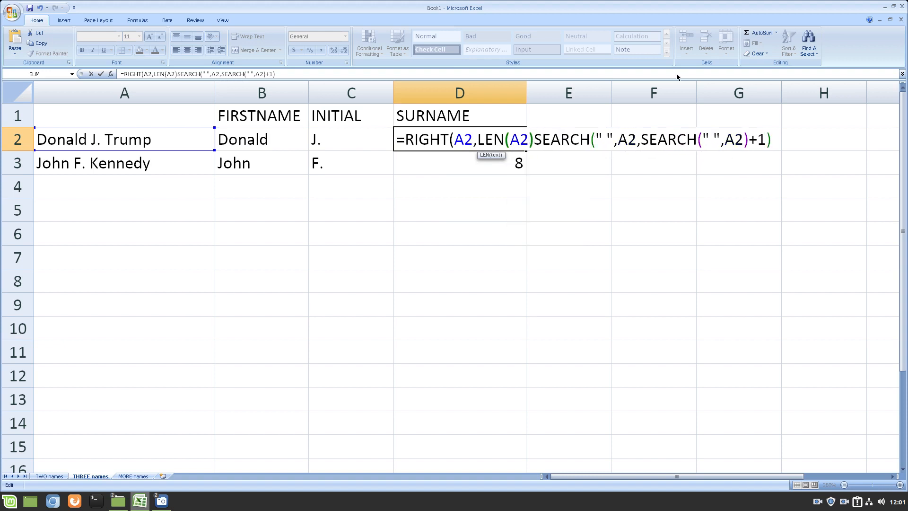
pyautogui.write('-')
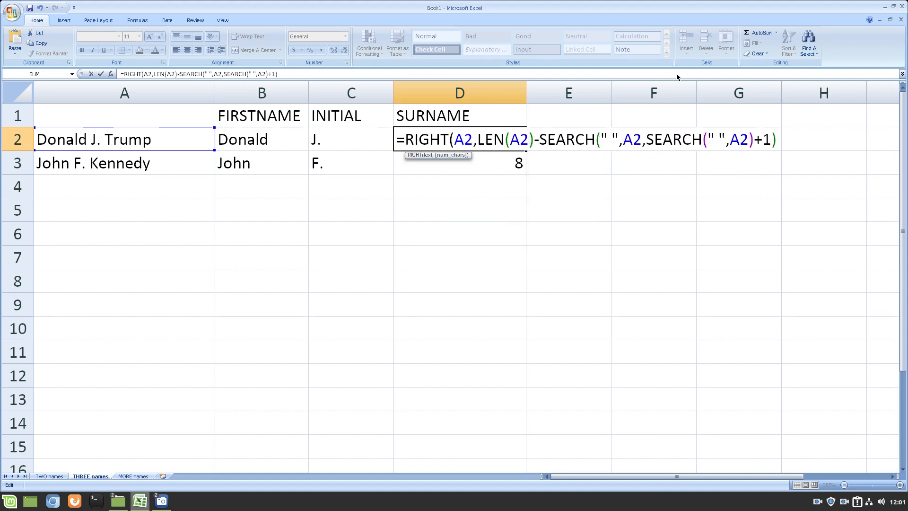
pyautogui.click(779, 134)
pyautogui.write(')')
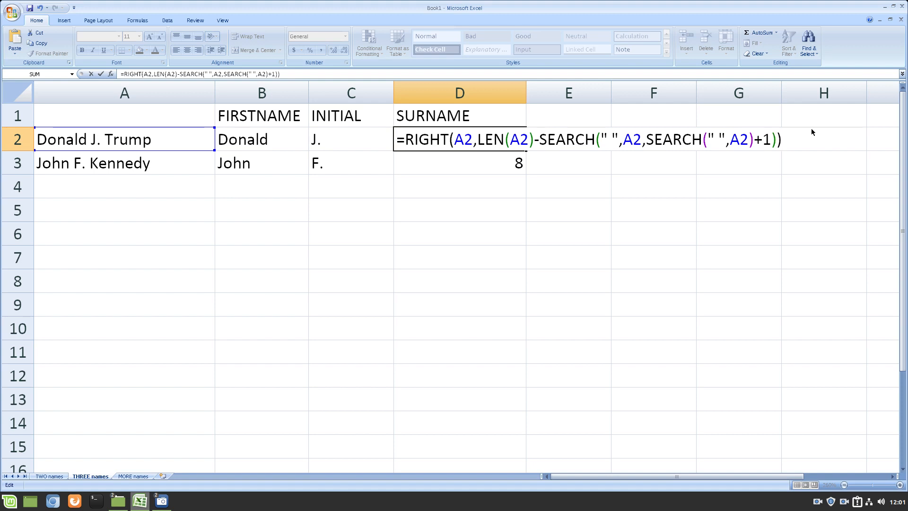
pyautogui.press('Return')
pyautogui.press('Up')
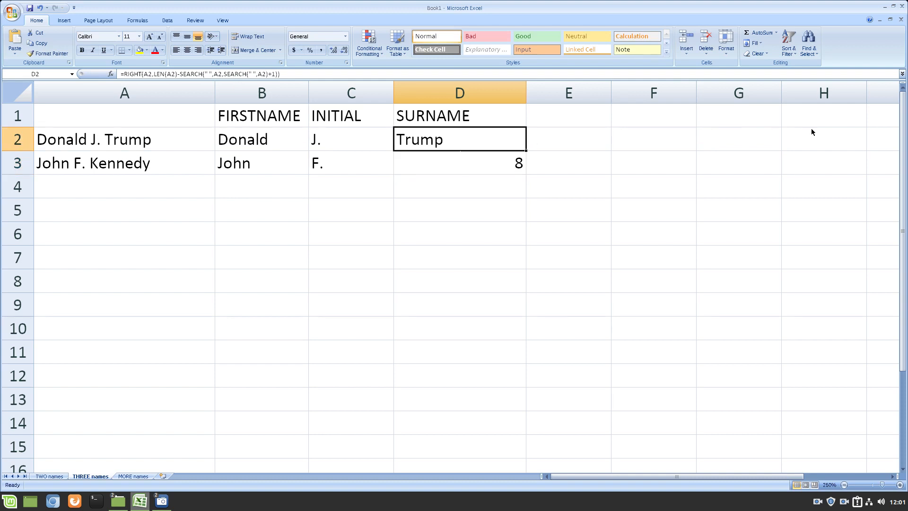
# Step: Fill the RIGHT formula from D2 down to D3 and check the copied formula's cell references
pyautogui.moveTo(526, 150); pyautogui.dragTo(484, 161)
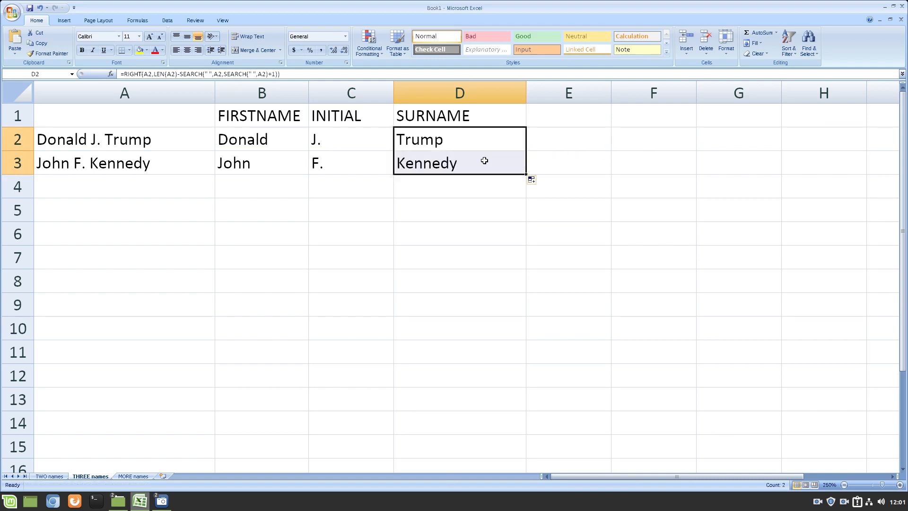
pyautogui.click(484, 161)
pyautogui.press('F2')
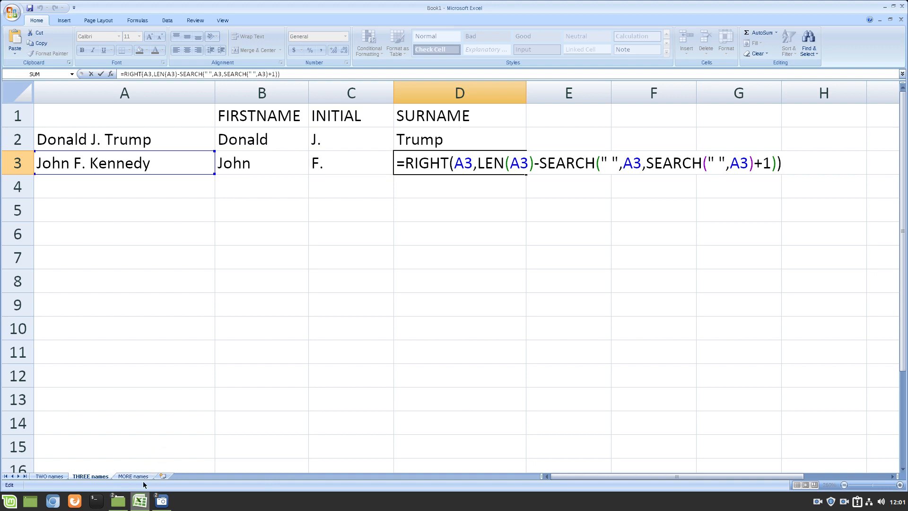
pyautogui.hotkey('ctrl', 'Return')
# Step: Enter the function names LEFT in A5 and MID in B5
pyautogui.click(179, 208)
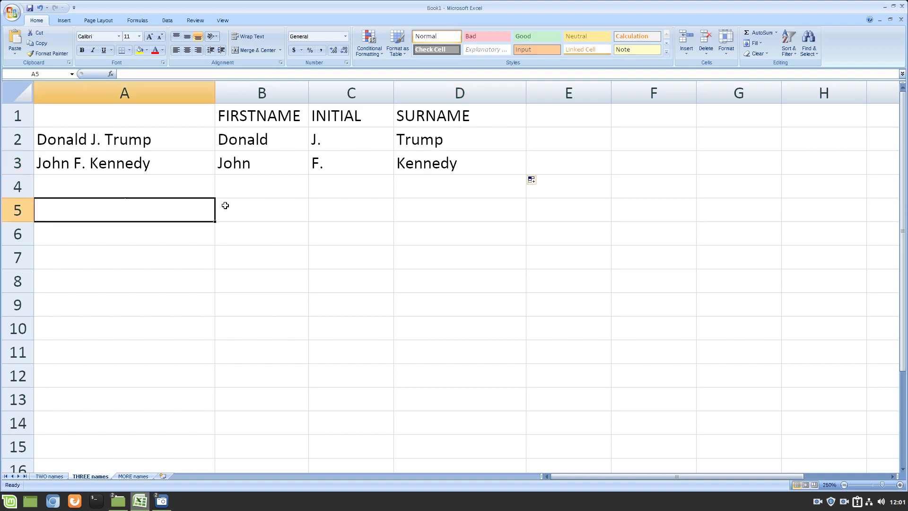
pyautogui.write('LFT')
pyautogui.press('BackSpace')
pyautogui.press('BackSpace')
pyautogui.write('EFT')
pyautogui.click(225, 207)
pyautogui.write('MID')
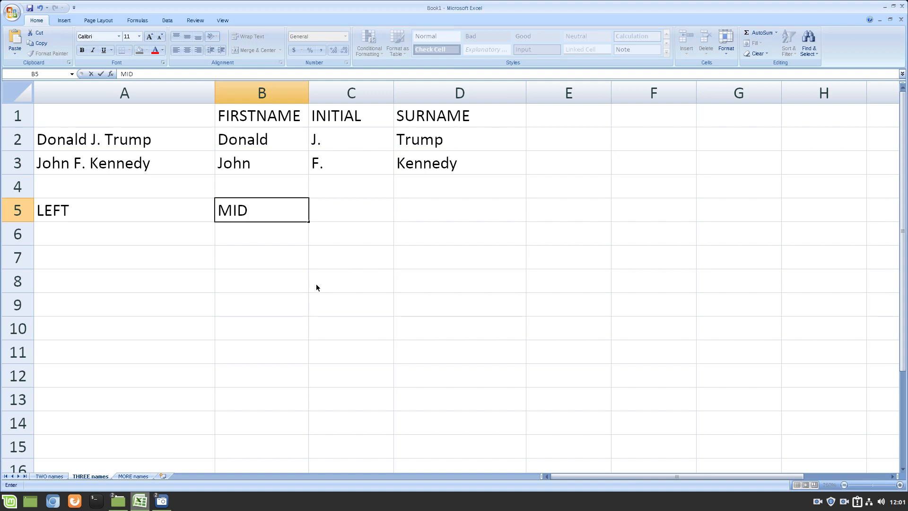
pyautogui.press('Return')
# Step: Review the start-number and character-count arguments of the MID formula in C2
pyautogui.press('Up')
pyautogui.press('Up')
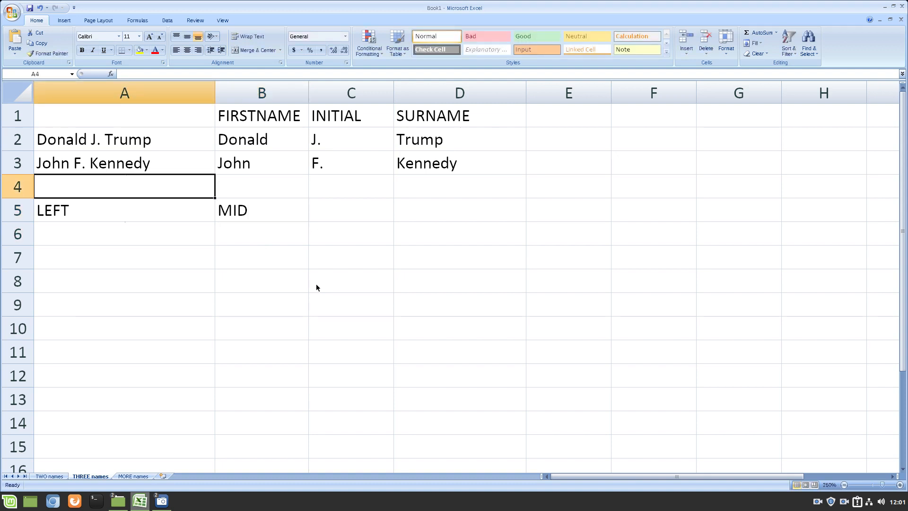
pyautogui.press('Up')
pyautogui.press('Right')
pyautogui.press('Up')
pyautogui.press('Right')
pyautogui.press('F2')
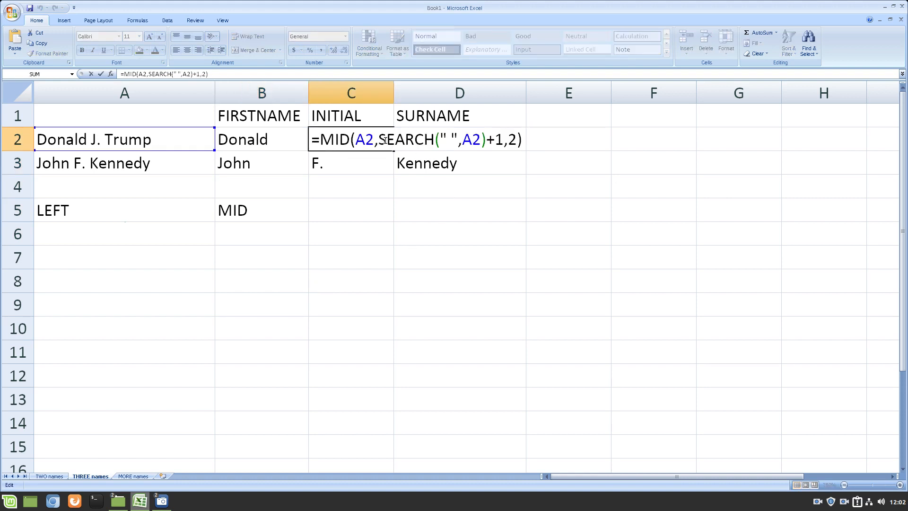
pyautogui.moveTo(381, 137); pyautogui.dragTo(504, 137)
pyautogui.doubleClick(512, 139)
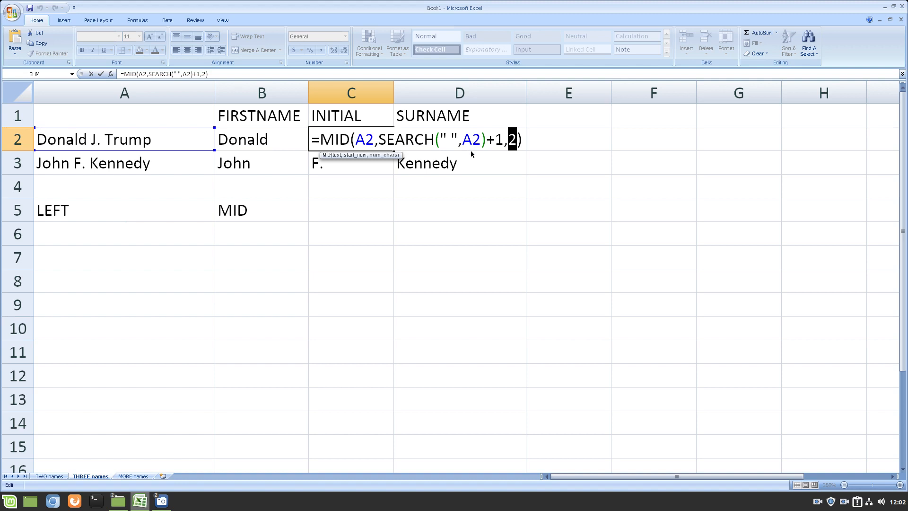
pyautogui.press('Return')
# Step: Add the function name RIGHT to the list in C5
pyautogui.press('Down')
pyautogui.press('Down')
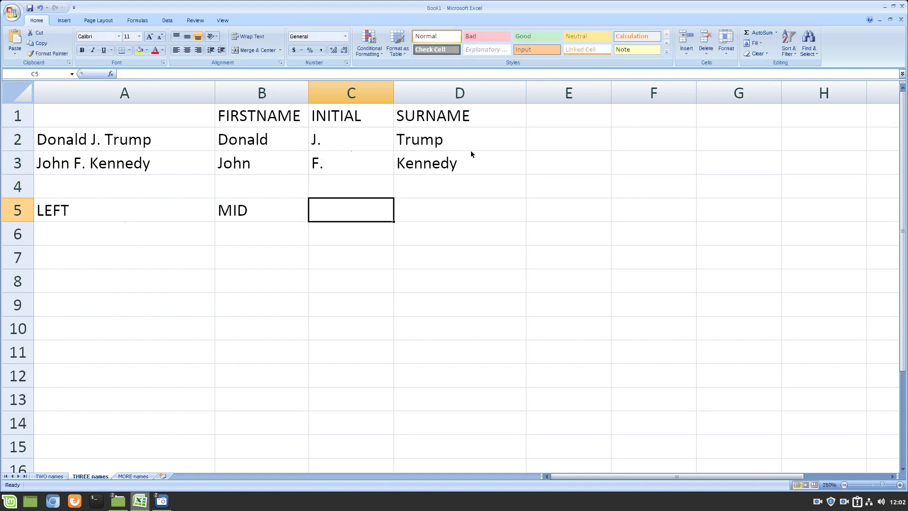
pyautogui.write('RIGHT')
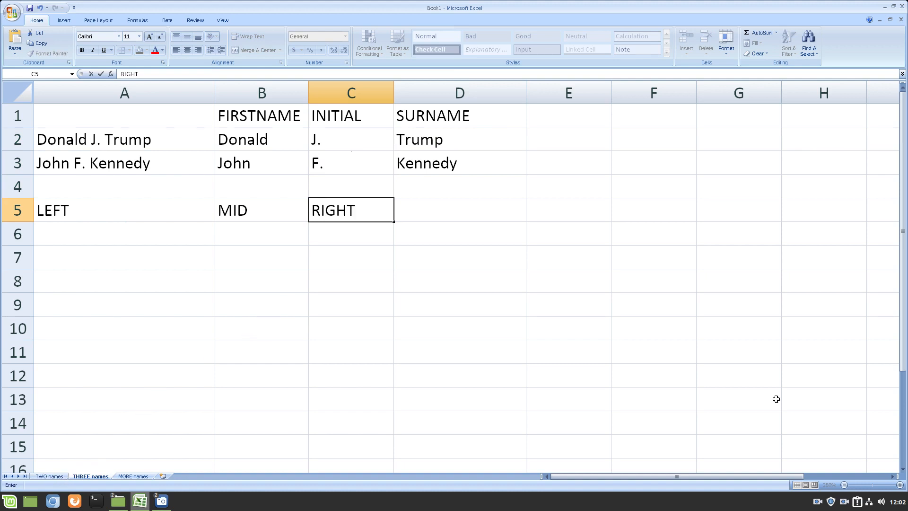
pyautogui.press('Return')
pyautogui.press('Up')
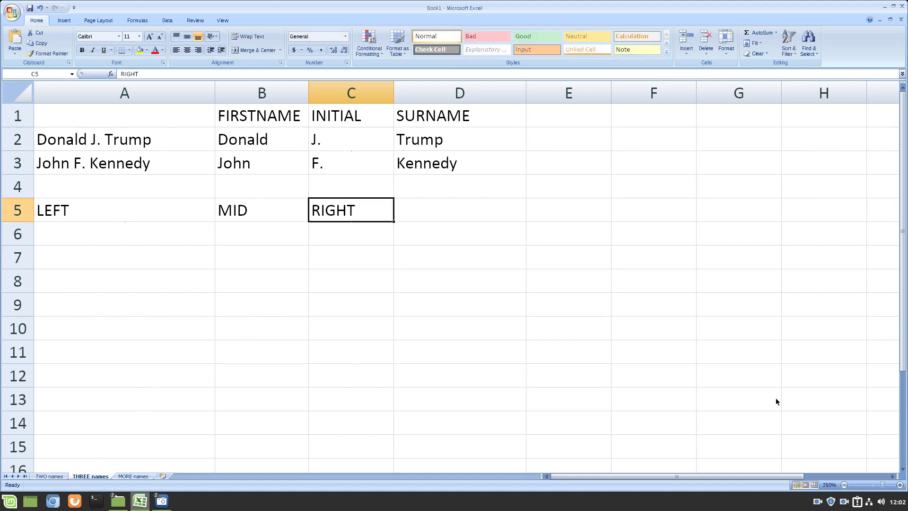
# Step: Examine the inner SEARCH(" ",A2)+1 start-number argument within the surname formula in D2
pyautogui.press('Right')
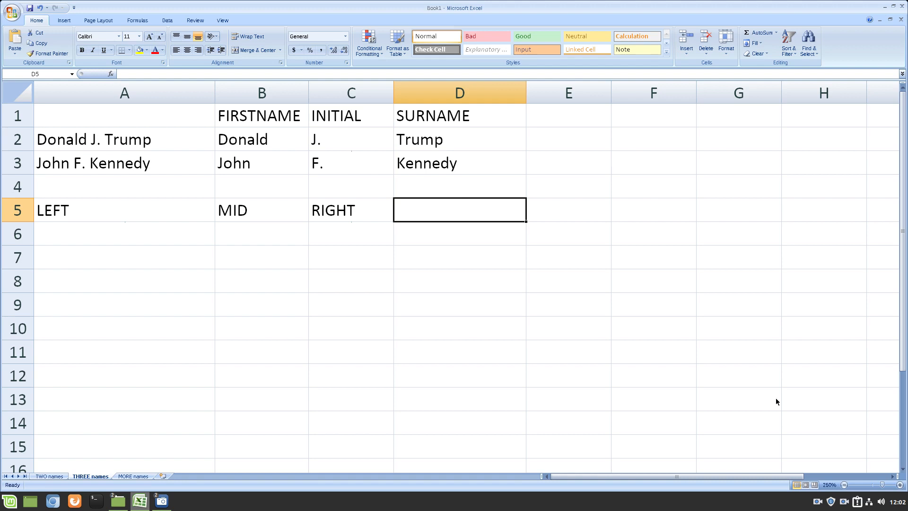
pyautogui.press('Up')
pyautogui.press('Up')
pyautogui.press('Up')
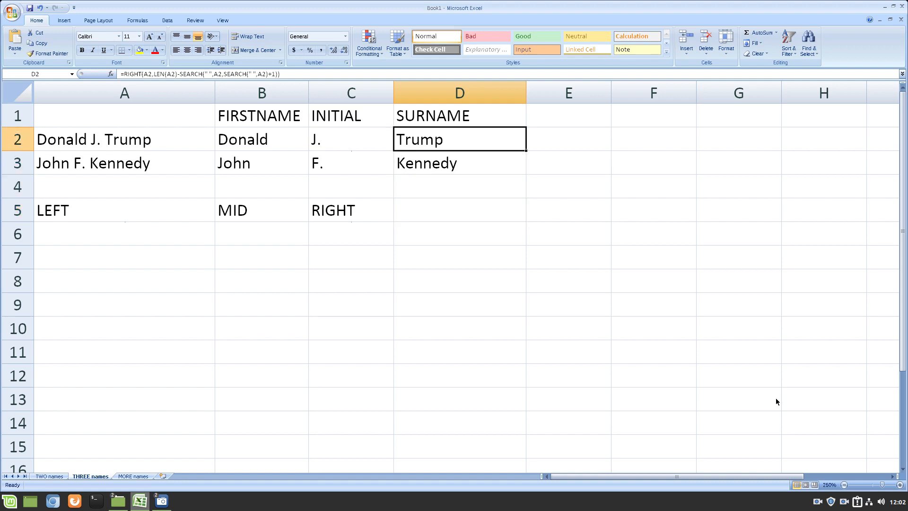
pyautogui.press('F2')
pyautogui.moveTo(647, 139); pyautogui.dragTo(769, 140)
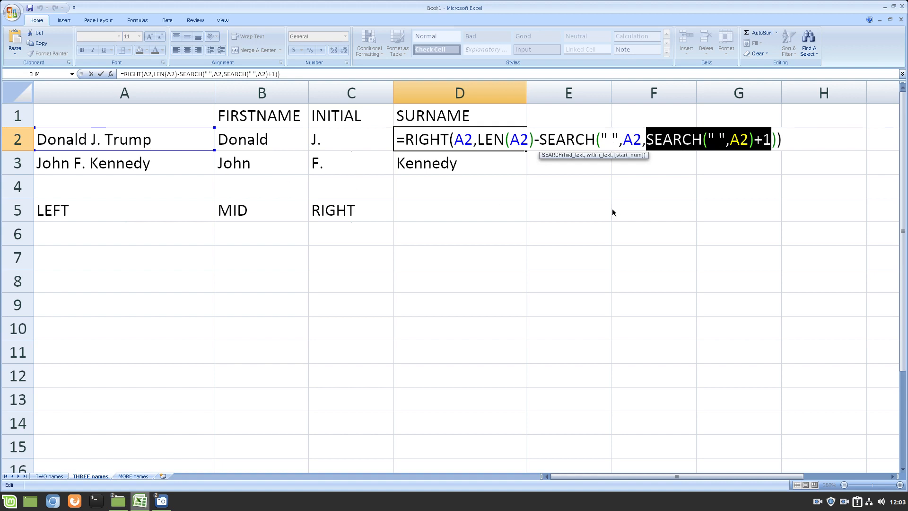
pyautogui.hotkey('ctrl', 'Return')
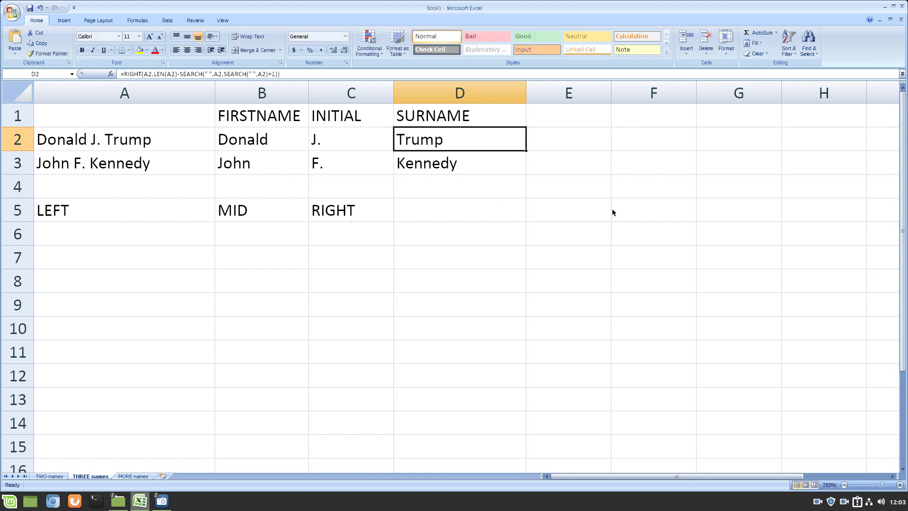
# Step: Add the function name SEARCH to the list in D5
pyautogui.press('Down')
pyautogui.press('Down')
pyautogui.press('Down')
pyautogui.write('SEARCH')
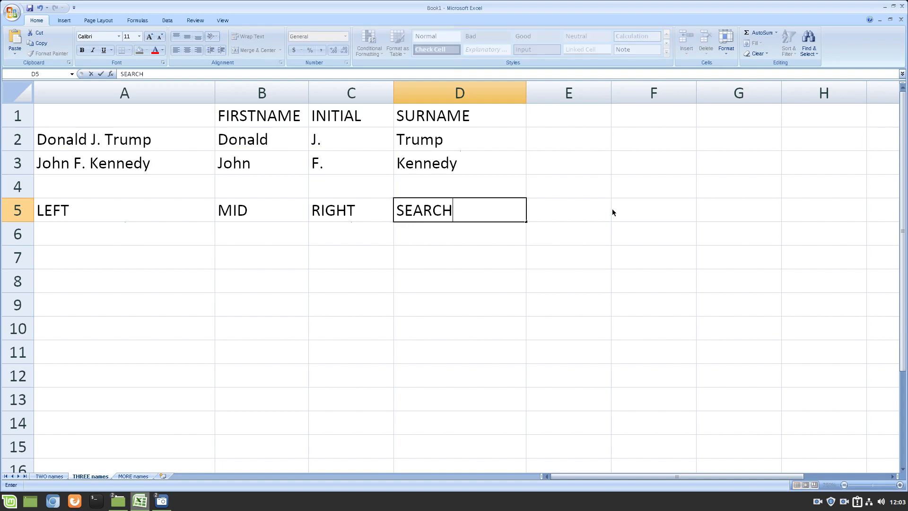
pyautogui.hotkey('ctrl', 'Return')
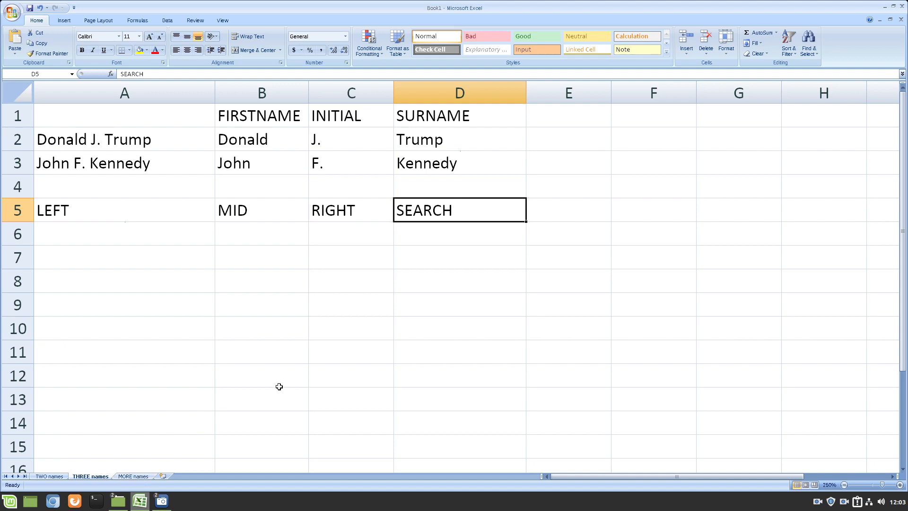
# Step: Widen column E and enter the heading CONCATENATE in E1
pyautogui.moveTo(611, 97); pyautogui.dragTo(670, 97)
pyautogui.click(624, 115)
pyautogui.write('C')
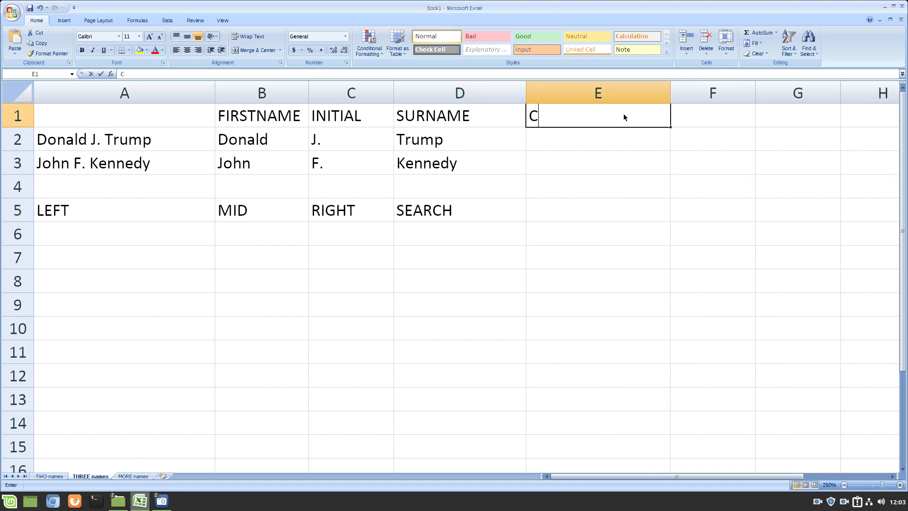
pyautogui.write('ONCATENATE')
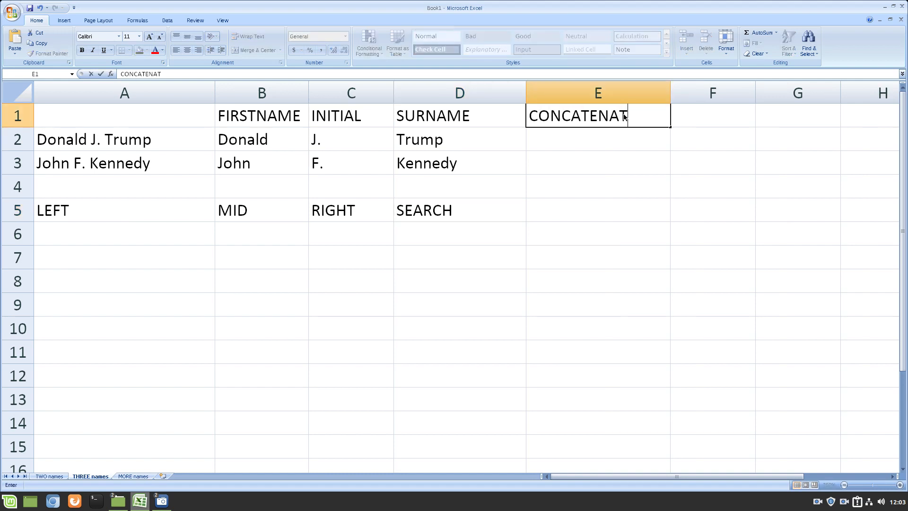
pyautogui.press('Return')
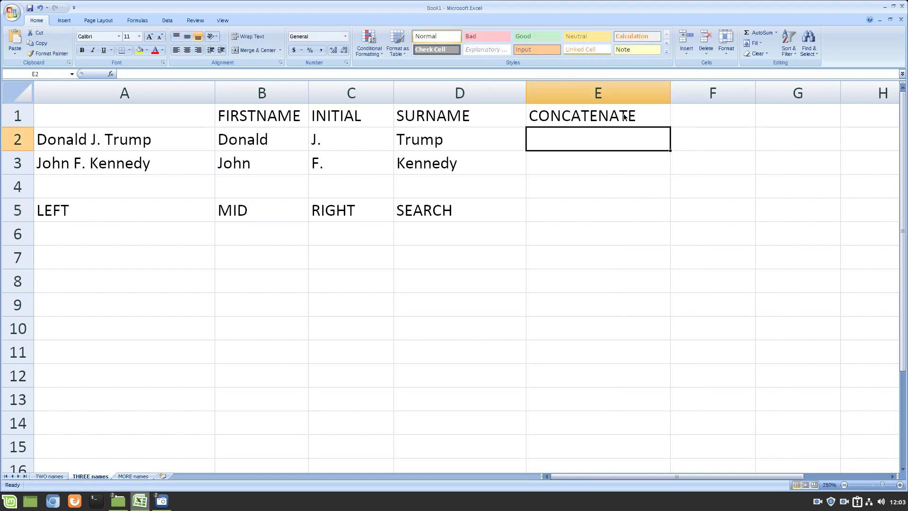
# Step: Enter =B2&" "&C2&" "&D2 in E2 to join the first name, initial and surname with spaces
pyautogui.write('=')
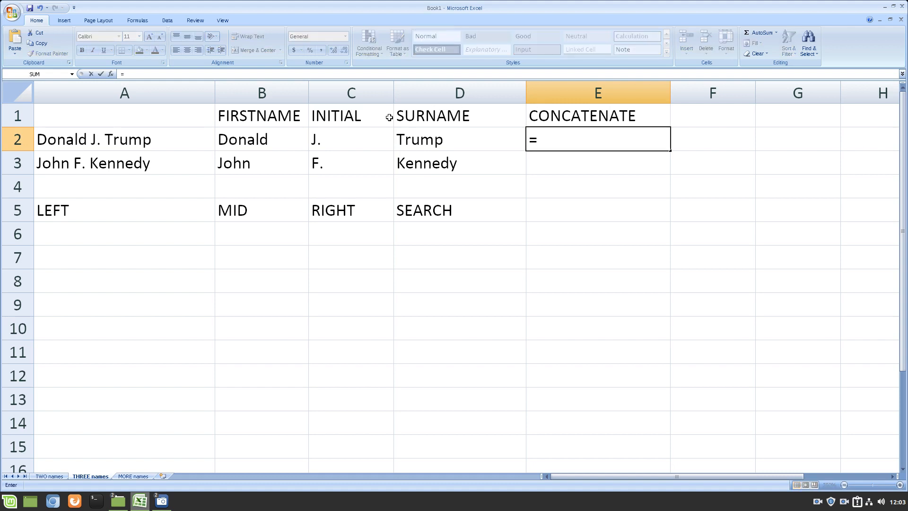
pyautogui.click(280, 138)
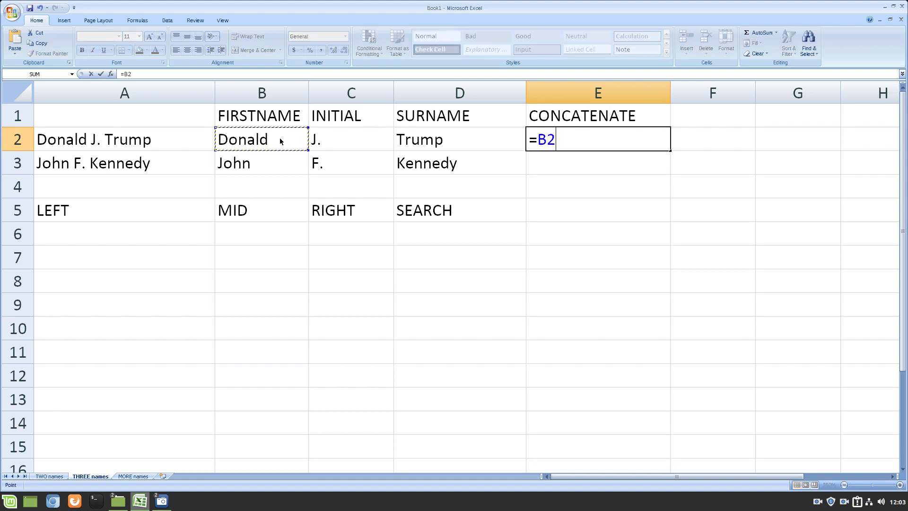
pyautogui.write('&" "&')
pyautogui.click(326, 138)
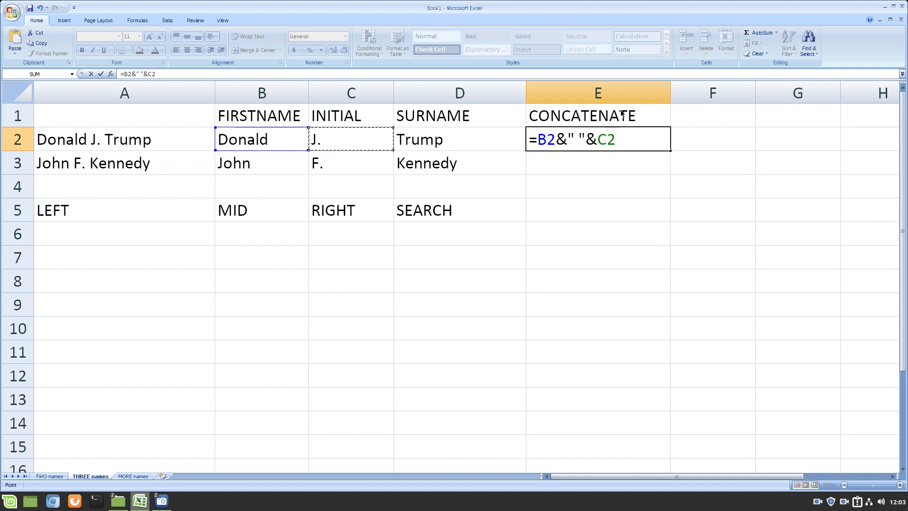
pyautogui.write('&" &')
pyautogui.press('BackSpace')
pyautogui.press('BackSpace')
pyautogui.write('"')
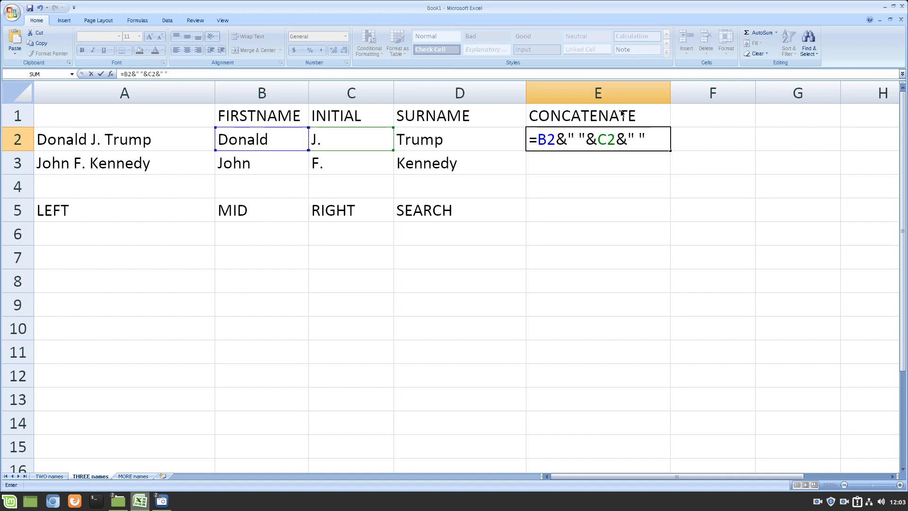
pyautogui.write('&')
pyautogui.click(468, 142)
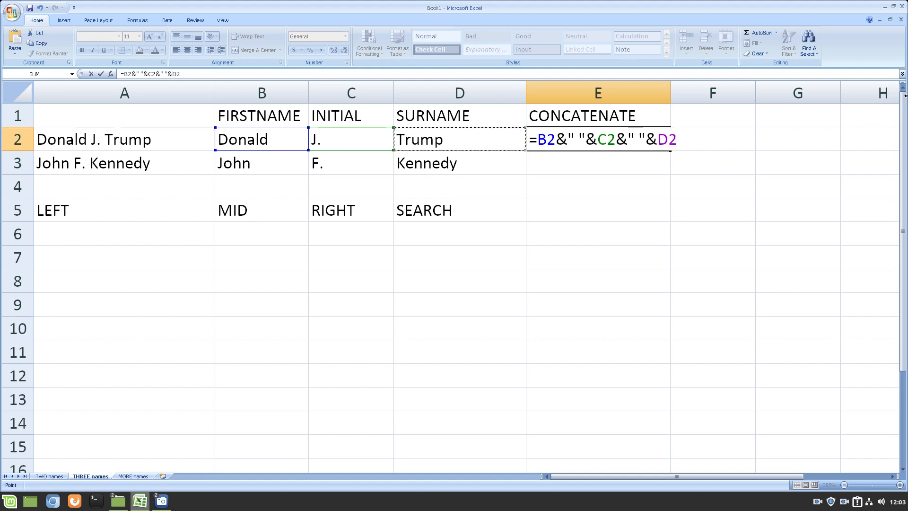
pyautogui.hotkey('ctrl', 'Return')
# Step: Check the joining formula in E2 and fill it down to E3
pyautogui.press('F2')
pyautogui.press('Escape')
pyautogui.moveTo(666, 149); pyautogui.dragTo(671, 172)
pyautogui.click(585, 210)
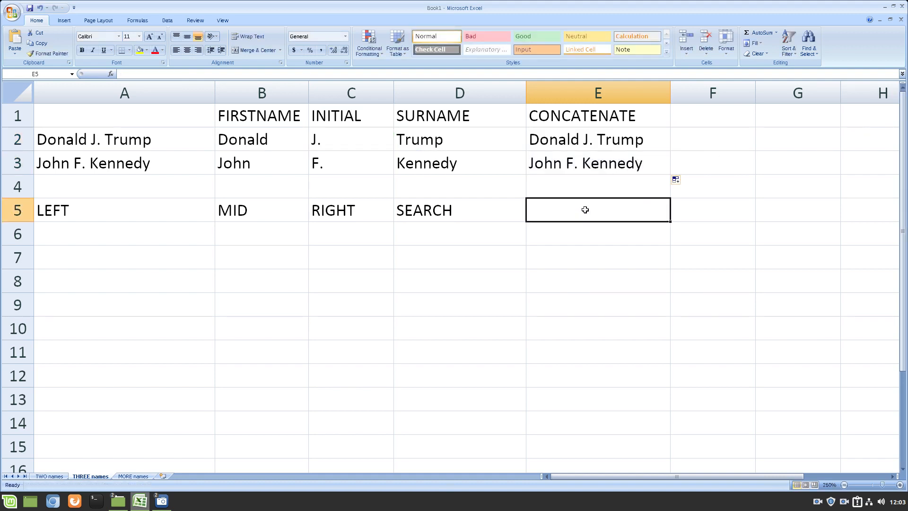